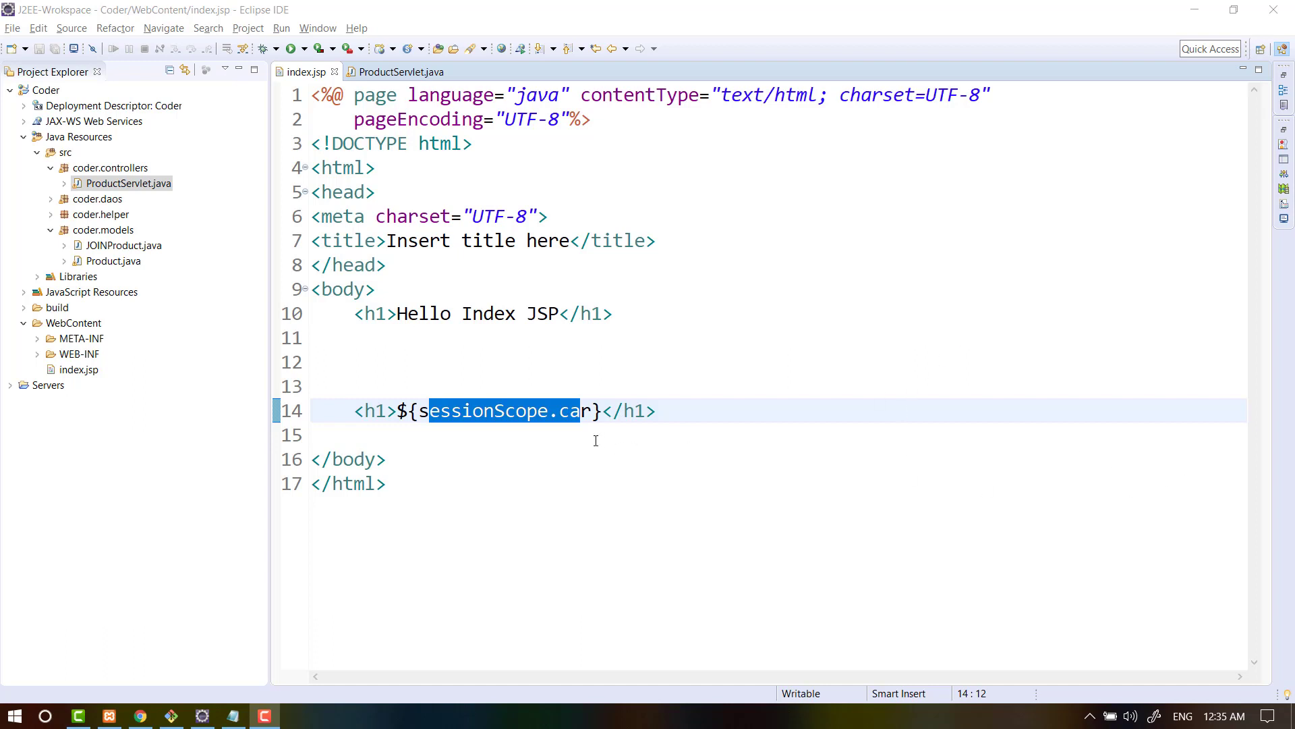
# Look over the index.jsp code and find the sessionScope.car heading on line 14.
pyautogui.click(426, 500)
pyautogui.hotkey('shift', 'Up')
pyautogui.hotkey('shift', 'Up')
pyautogui.hotkey('shift', 'Up')
pyautogui.hotkey('shift', 'Home')
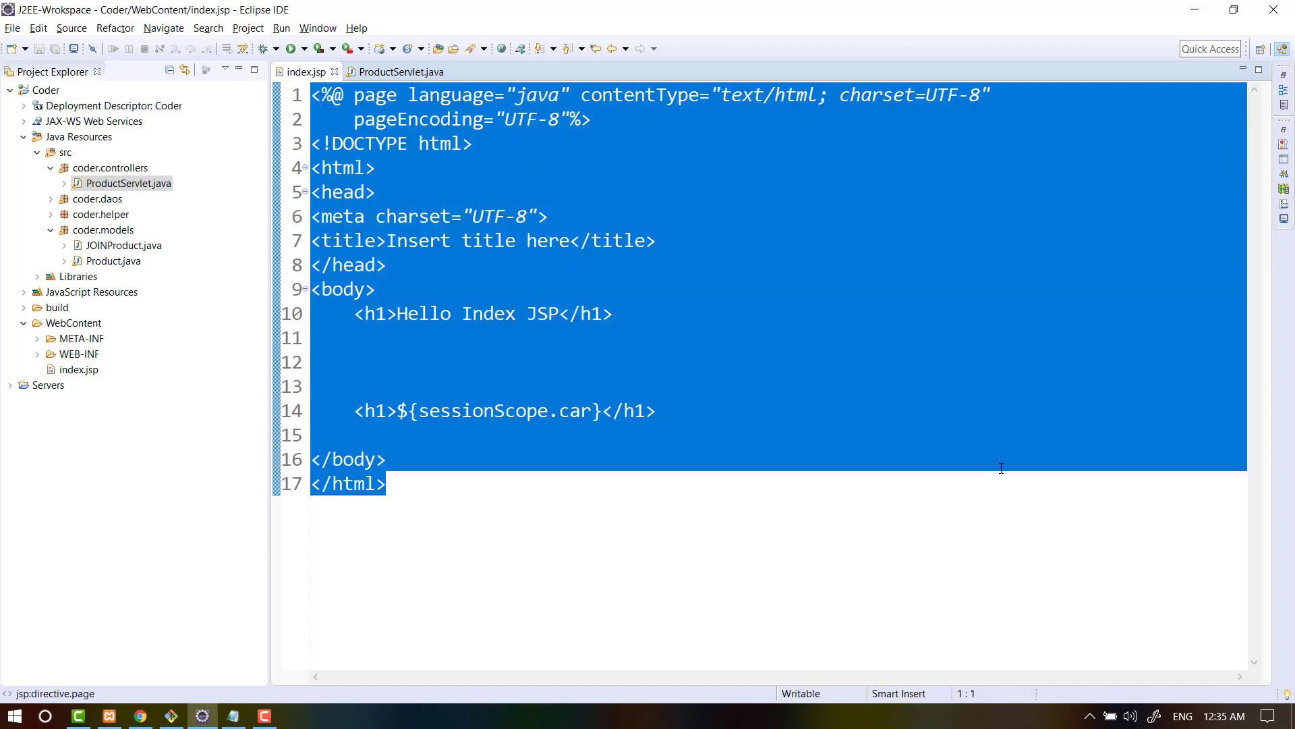
pyautogui.click(1009, 464)
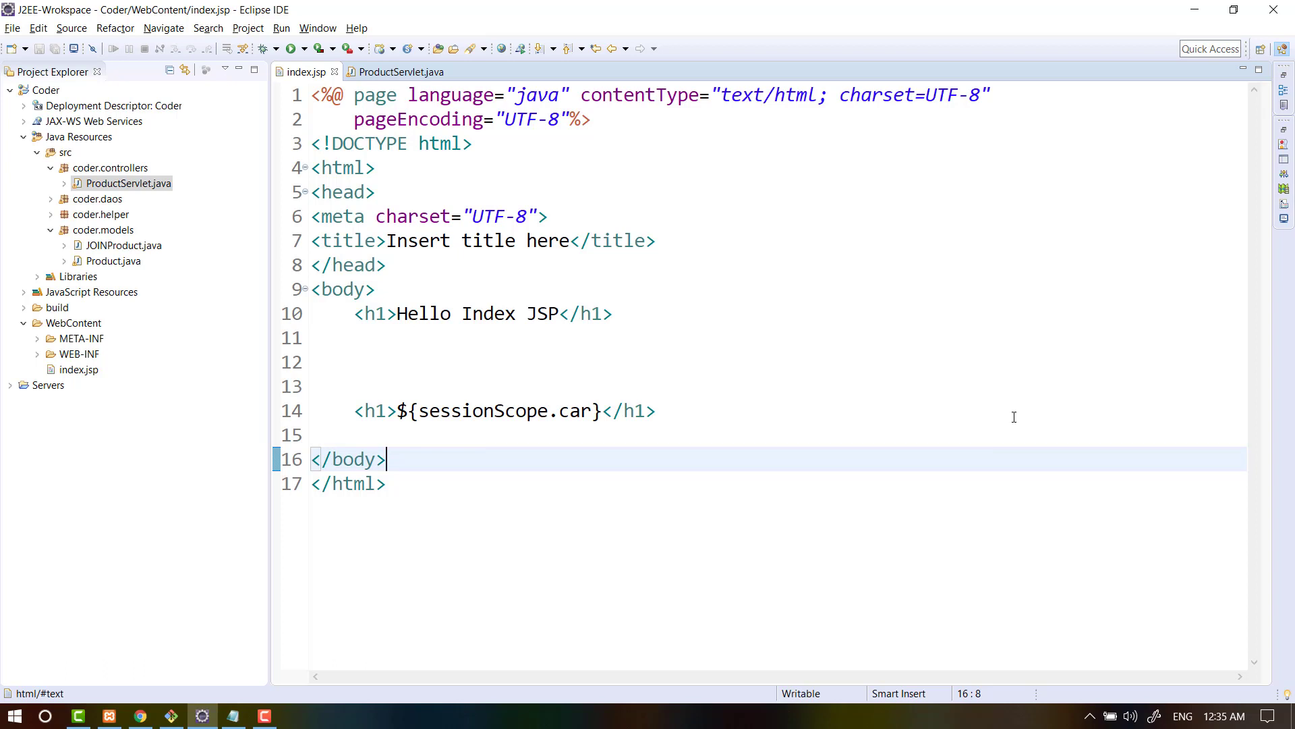
pyautogui.moveTo(672, 411); pyautogui.dragTo(294, 411)
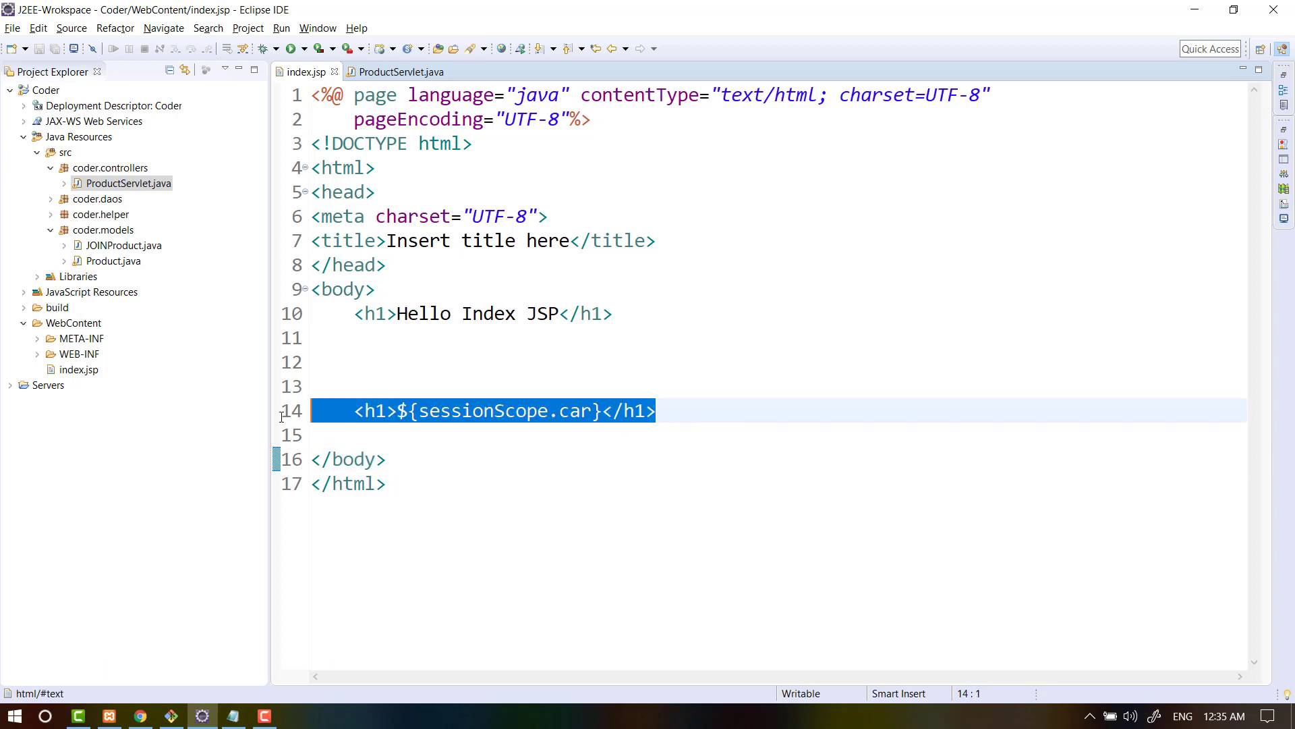
pyautogui.click(669, 446)
pyautogui.moveTo(455, 506)
pyautogui.mouseDown()
pyautogui.moveTo(373, 429)
pyautogui.moveTo(307, 88)
pyautogui.mouseUp()
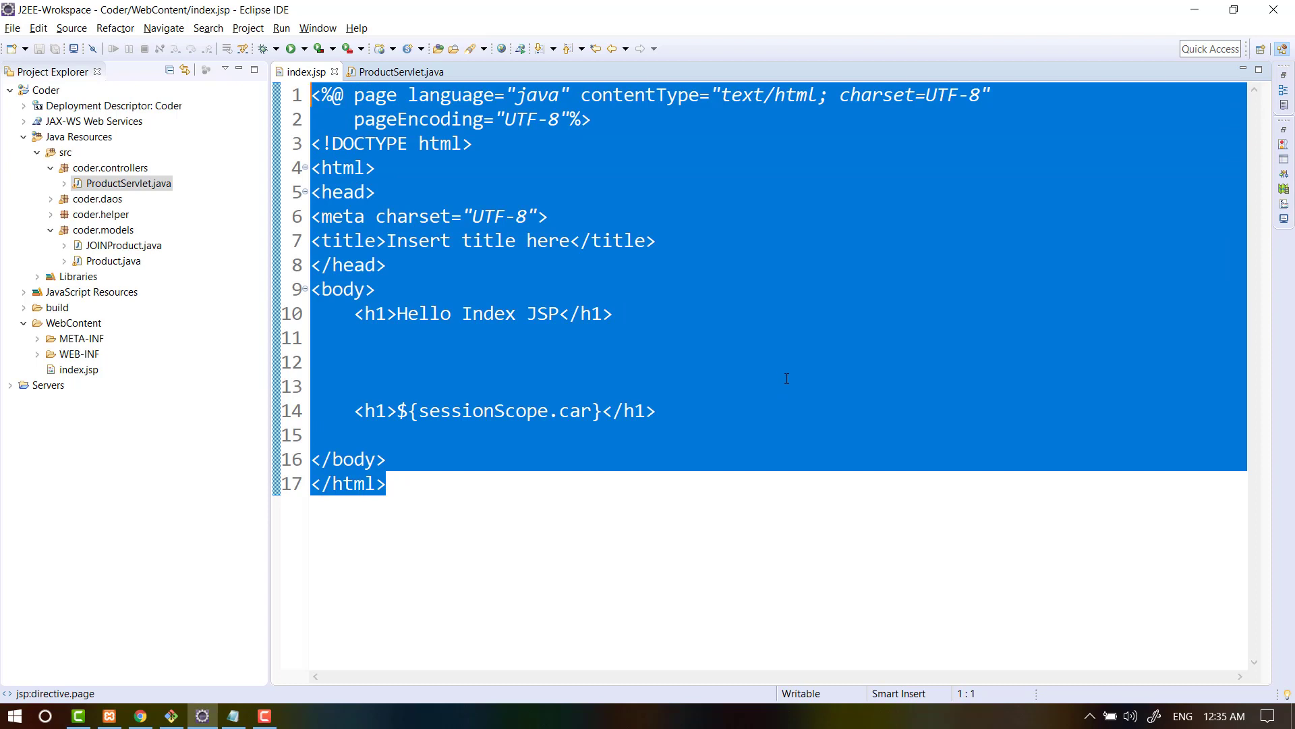
pyautogui.click(903, 412)
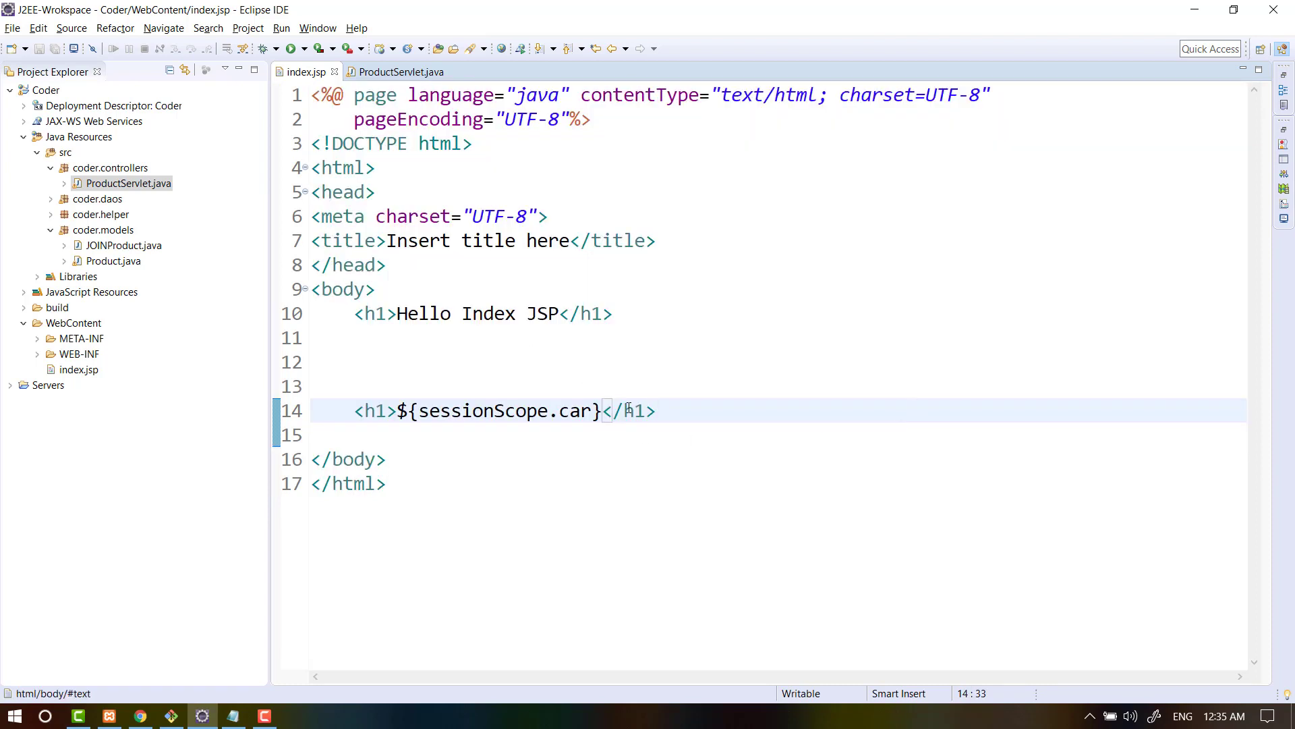
# Delete lines 11–14 and the leftover blank line, save index.jsp, and bring up the notes.
pyautogui.hotkey('shift', 'Up')
pyautogui.hotkey('shift', 'Up')
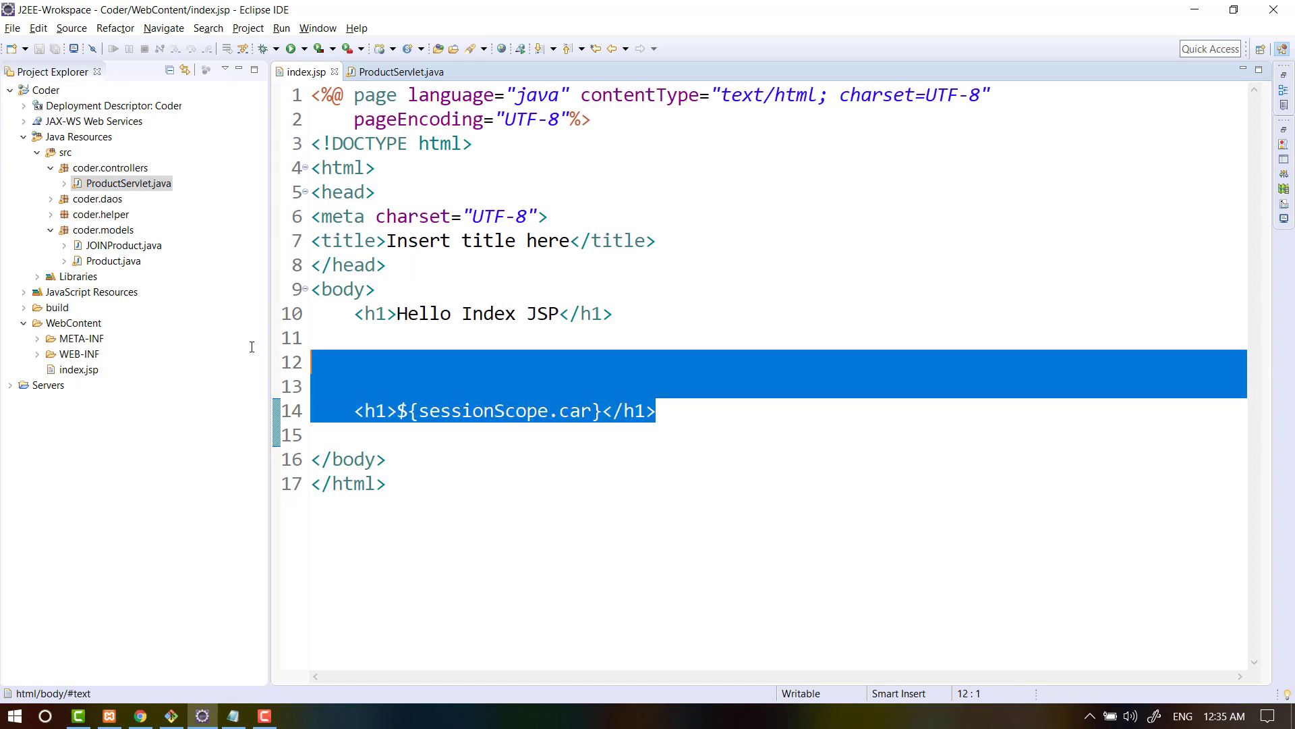
pyautogui.hotkey('shift', 'Up')
pyautogui.moveTo(867, 374); pyautogui.dragTo(354, 385)
pyautogui.moveTo(658, 411)
pyautogui.mouseDown()
pyautogui.moveTo(290, 325)
pyautogui.moveTo(291, 314)
pyautogui.mouseUp()
pyautogui.moveTo(729, 411); pyautogui.dragTo(532, 341)
pyautogui.press('Delete')
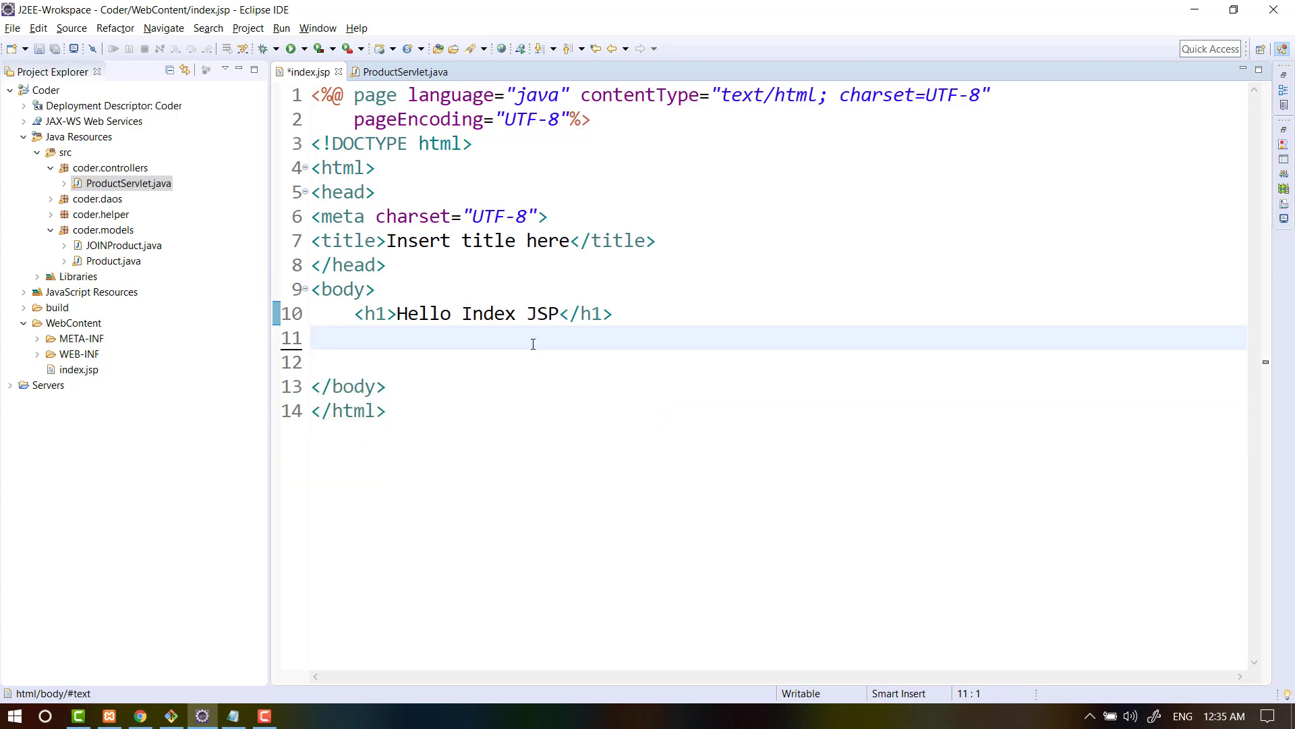
pyautogui.press('Delete')
pyautogui.hotkey('ctrl', 's')
pyautogui.click(140, 715)
# Zoom the notes page in and select the mvnrepository JSTL download URL.
pyautogui.click(406, 245)
pyautogui.hotkey('ctrl', '+')
pyautogui.hotkey('ctrl', '+')
pyautogui.hotkey('ctrl', '+')
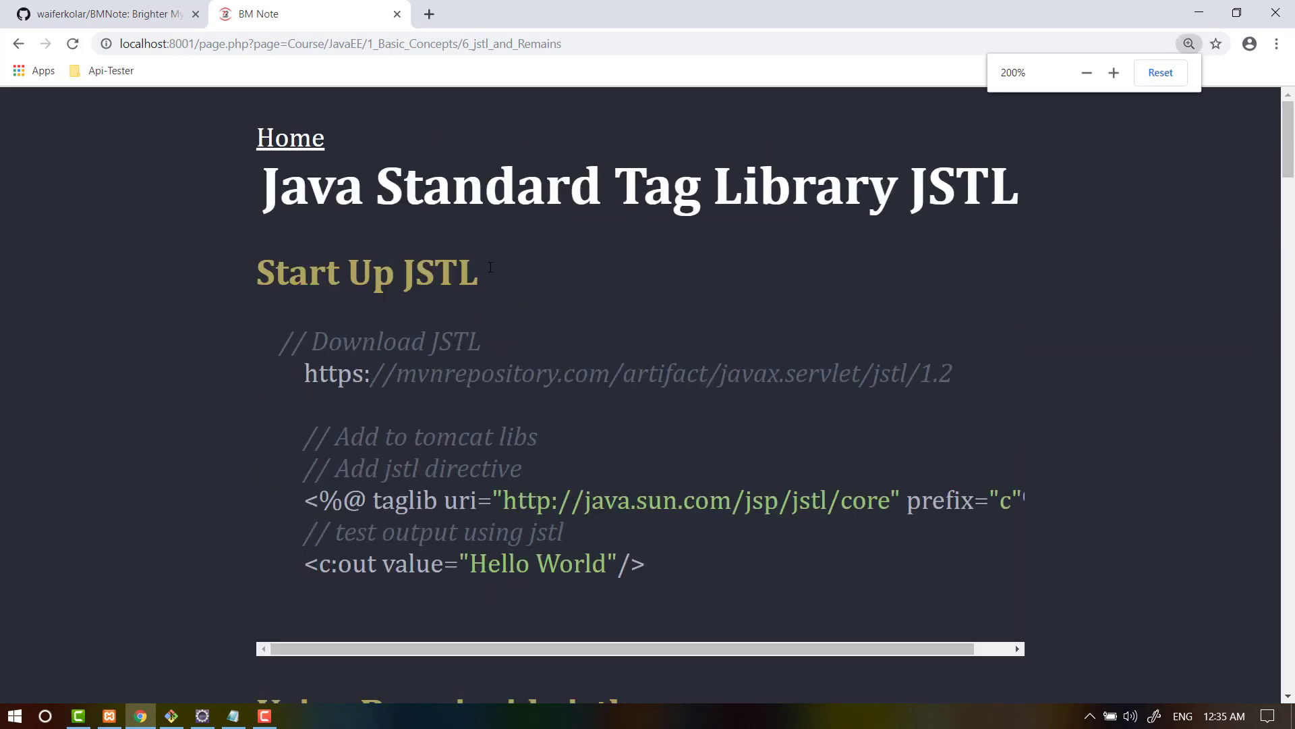
pyautogui.moveTo(499, 348); pyautogui.dragTo(312, 344)
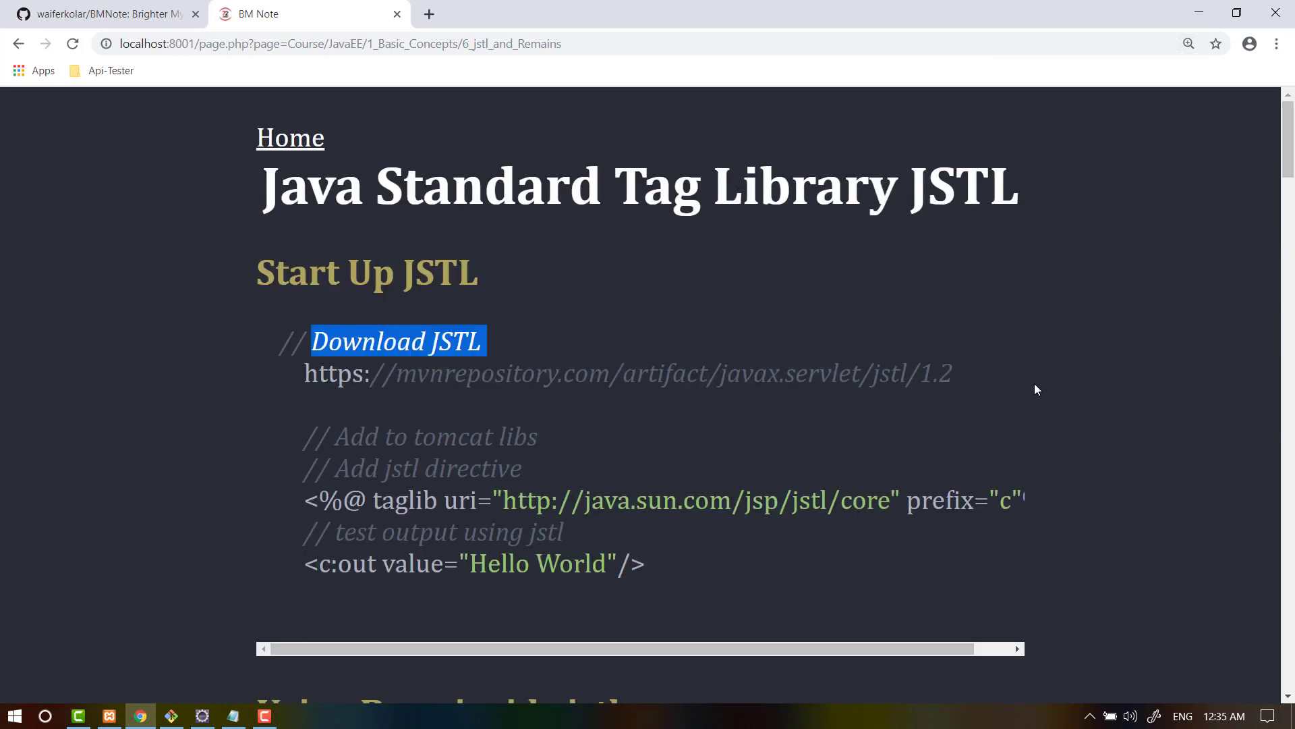
pyautogui.moveTo(1011, 382); pyautogui.dragTo(304, 375)
pyautogui.click(946, 430)
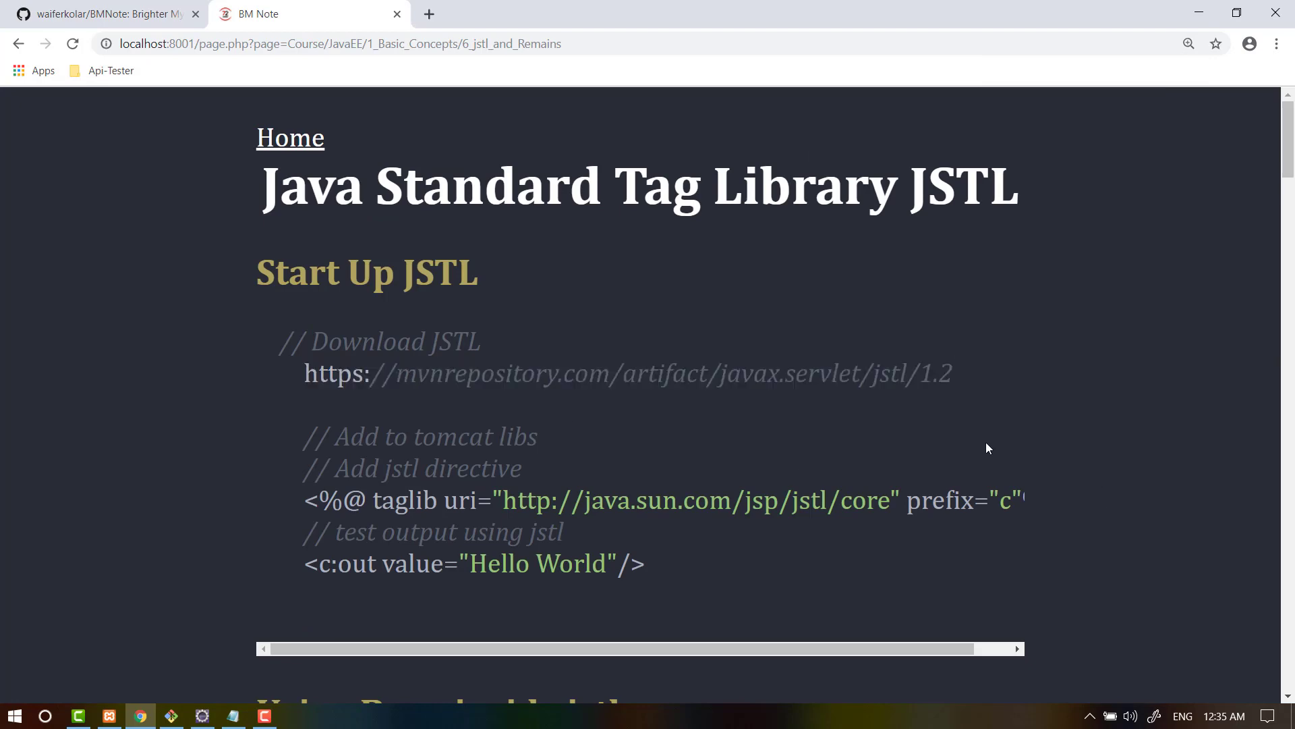
pyautogui.hotkey('ctrl', '+')
pyautogui.hotkey('ctrl', '+')
pyautogui.scroll(-1, 941, 433)
pyautogui.scroll(-2, 939, 435)
pyautogui.scroll(-1, 939, 435)
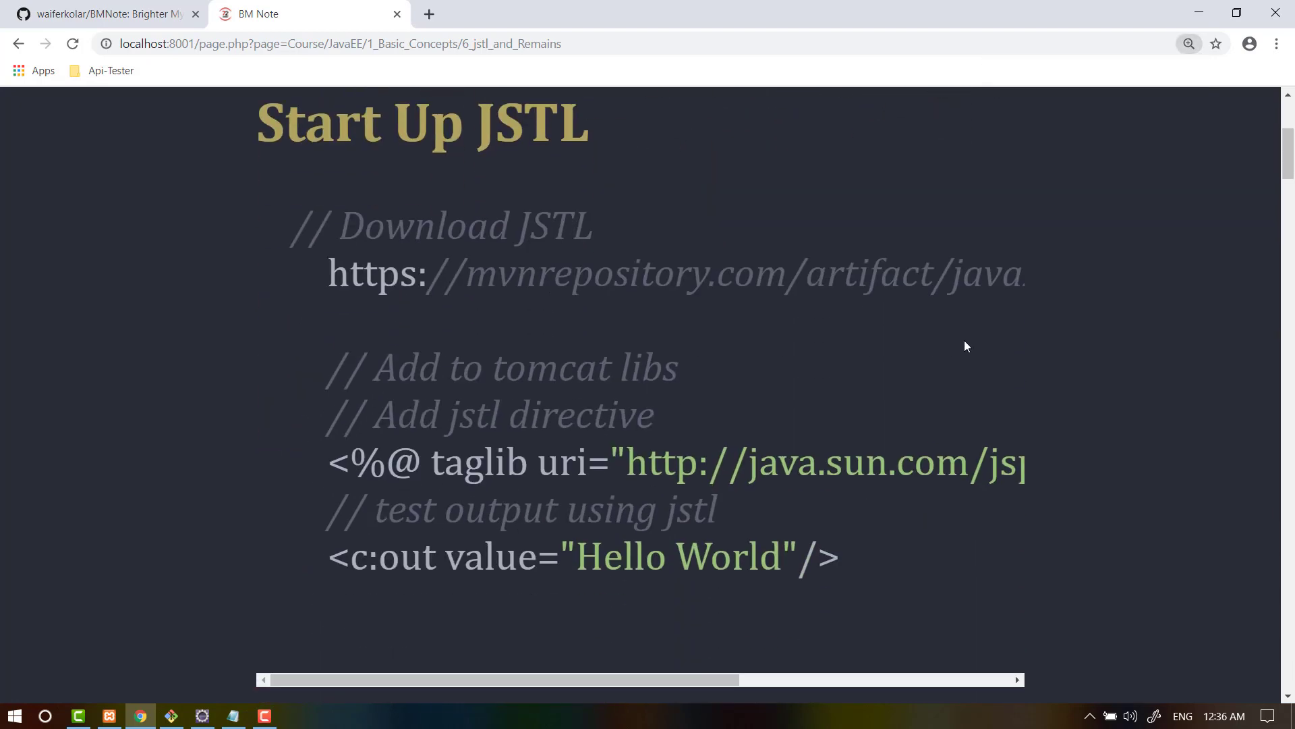
# Zoom the notes back to 200% and paste the copied URL into a new tab.
pyautogui.hotkey('ctrl', '-')
pyautogui.hotkey('ctrl', '-')
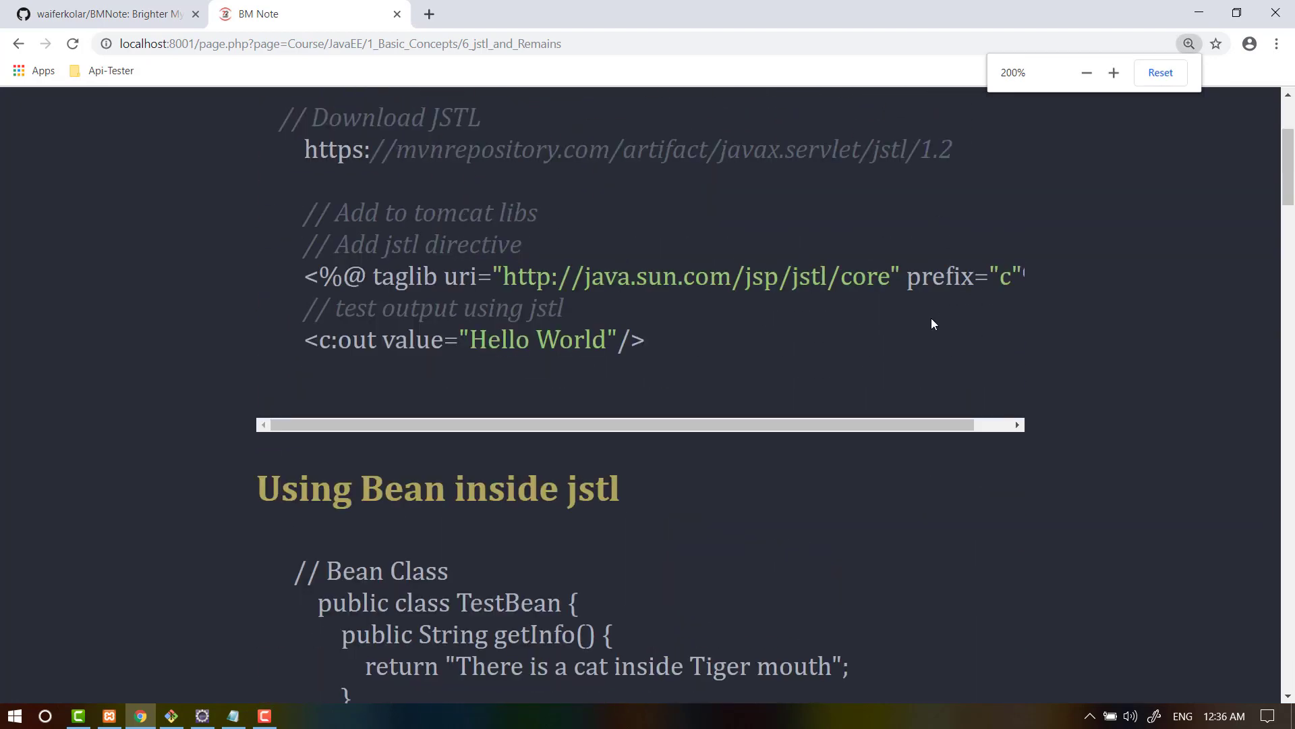
pyautogui.scroll(2, 967, 312)
pyautogui.moveTo(956, 317); pyautogui.dragTo(264, 339)
pyautogui.hotkey('ctrl', 'c')
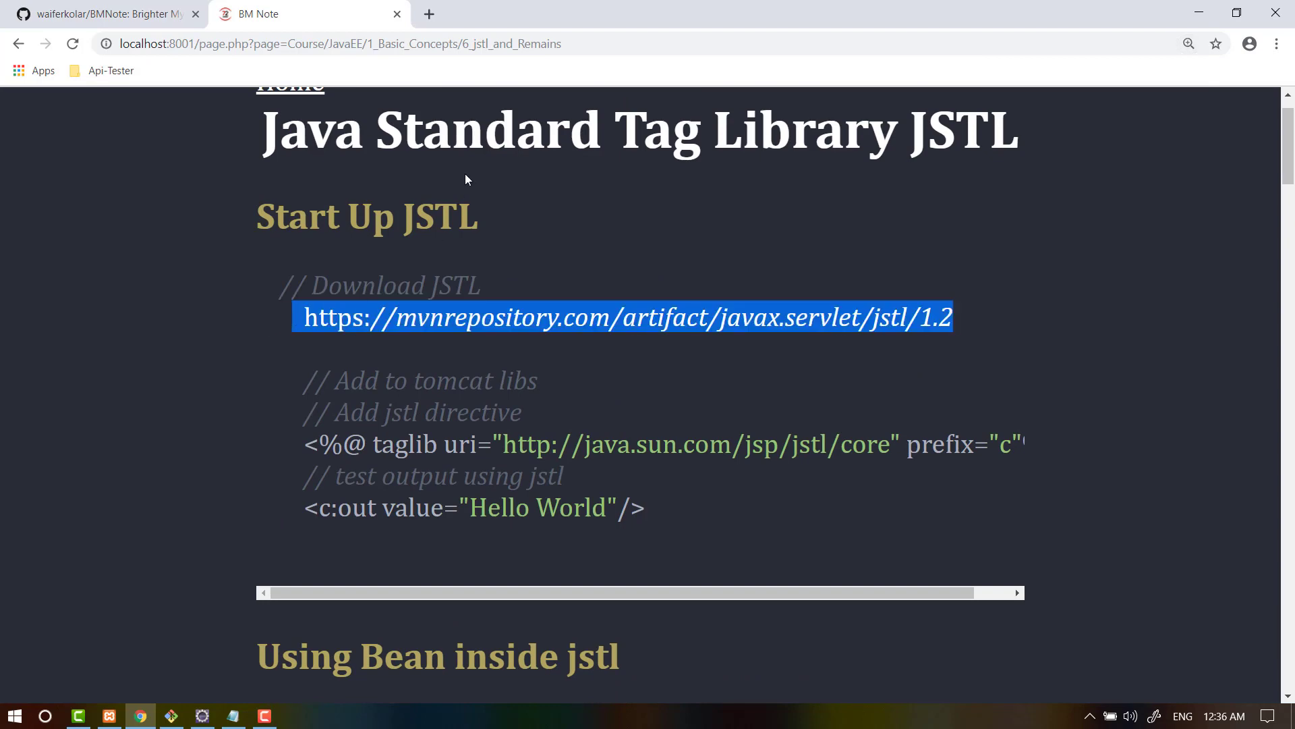
pyautogui.click(429, 14)
pyautogui.hotkey('ctrl', 'v')
# Download jstl-1.2.jar (404 KB), keep it despite the warning, and show it in its folder.
pyautogui.press('Return')
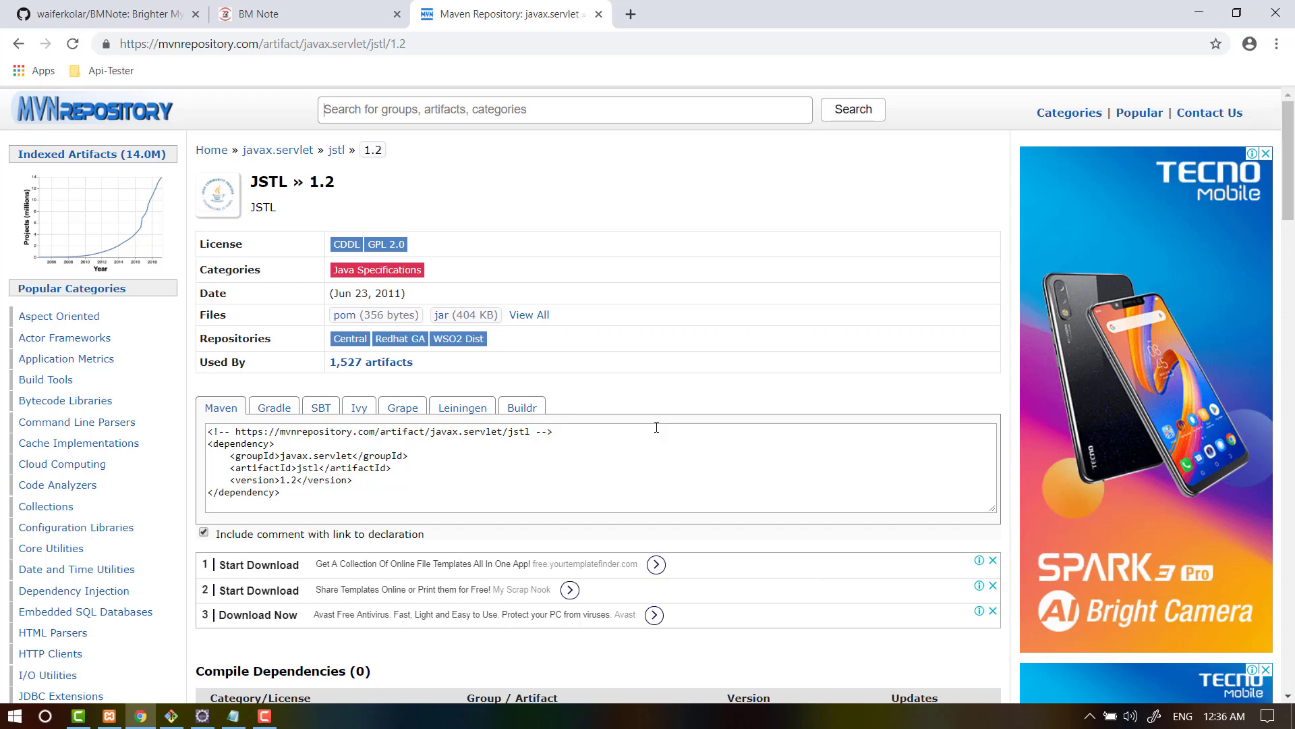
pyautogui.click(442, 318)
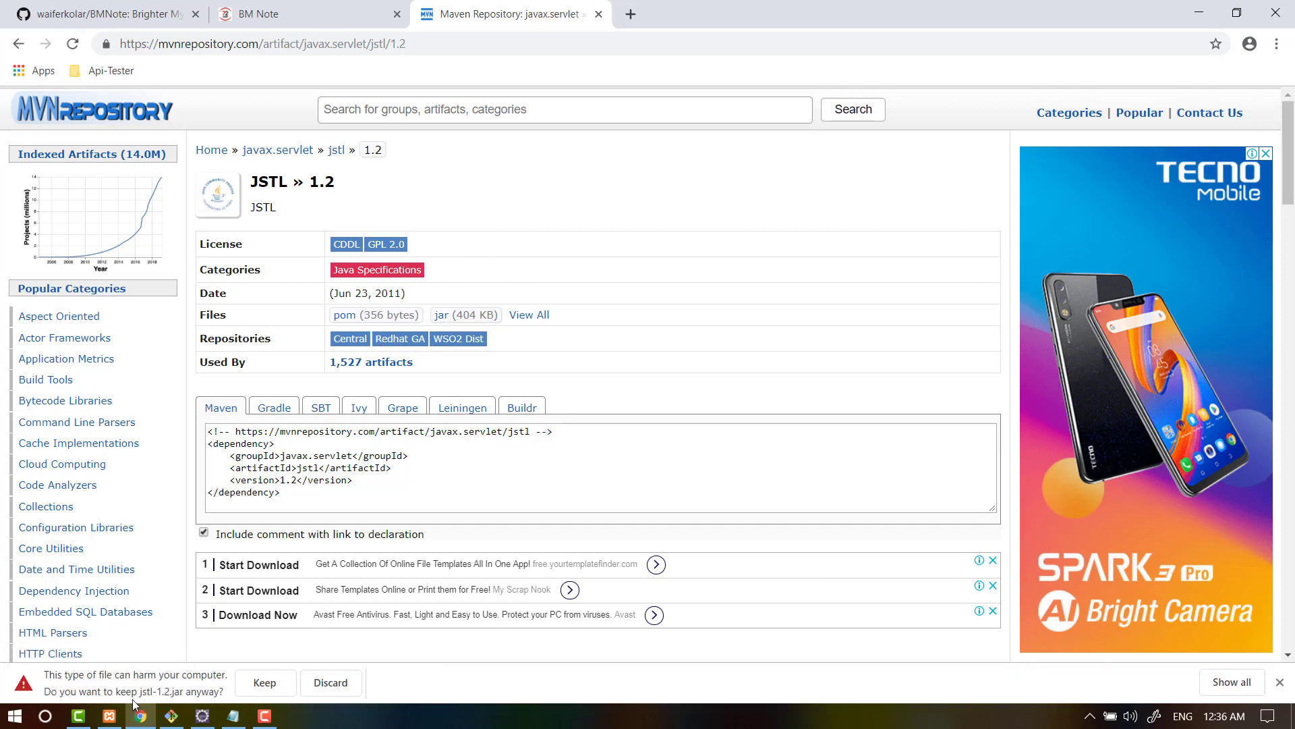
pyautogui.click(266, 686)
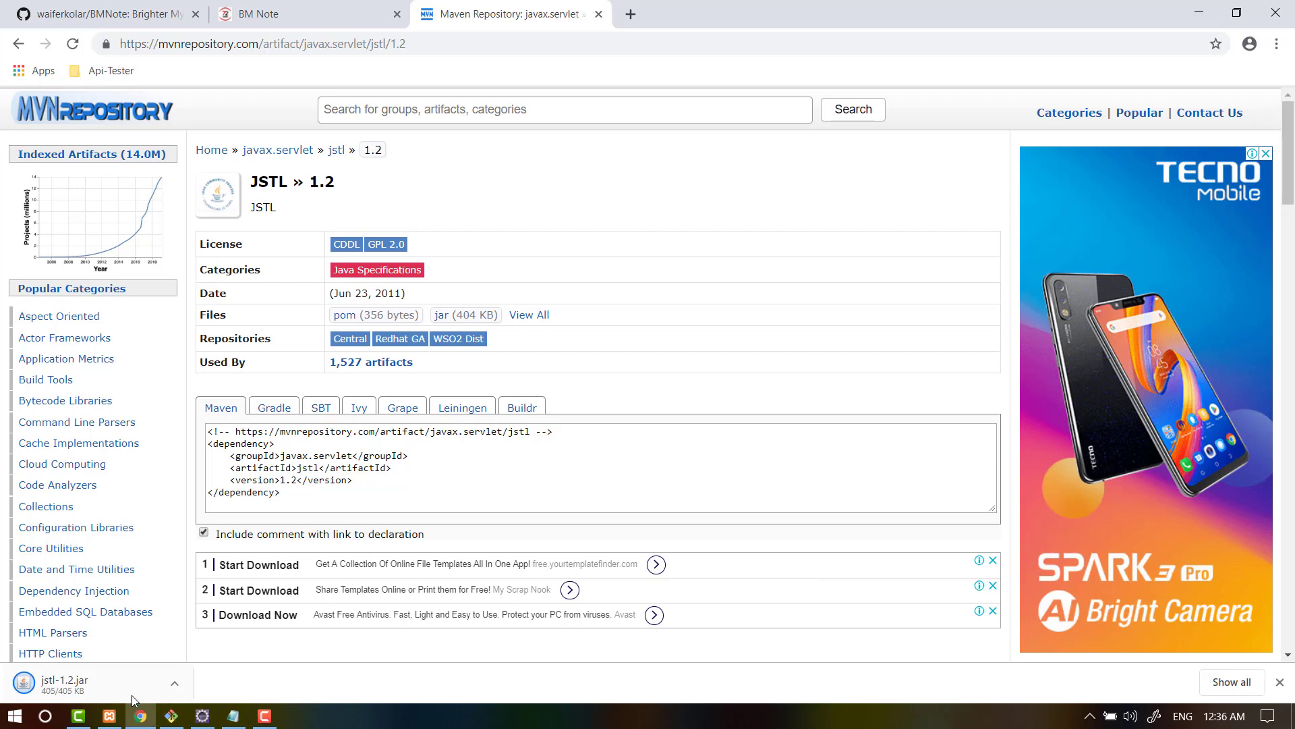
pyautogui.click(175, 684)
pyautogui.click(218, 625)
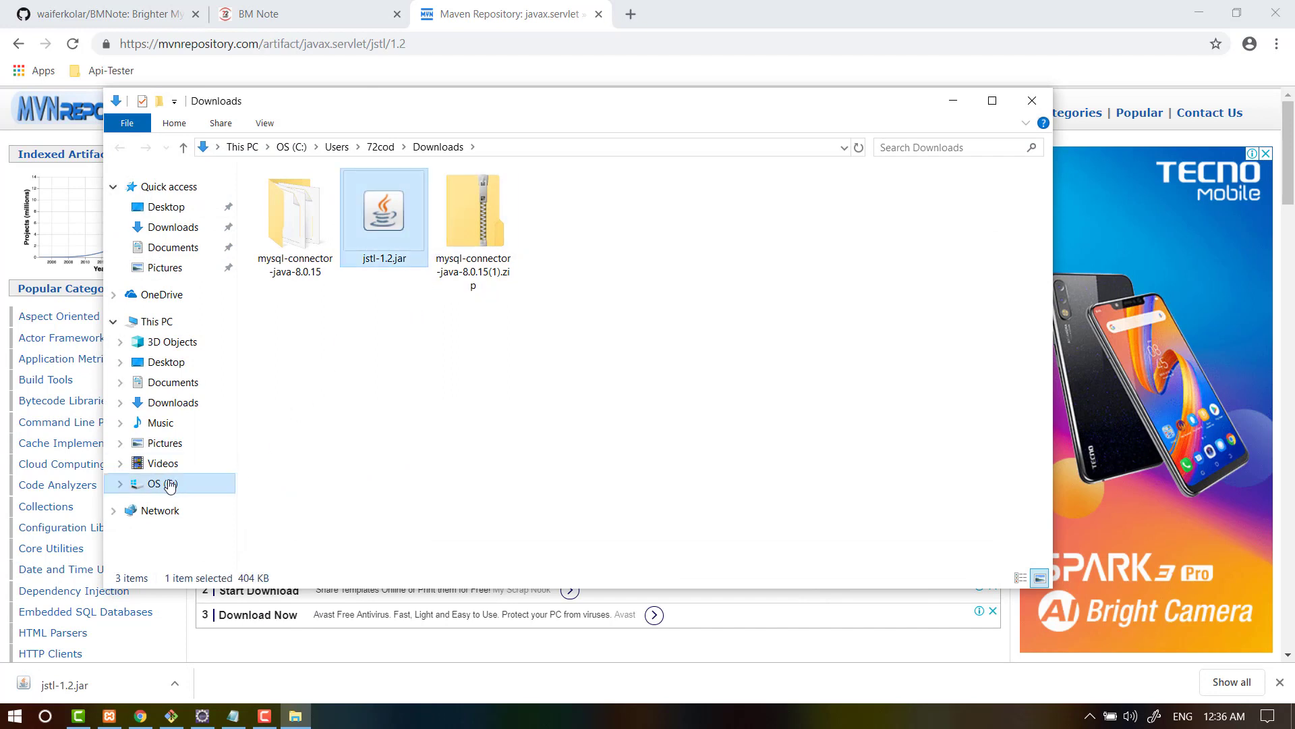
# Open the OS (C:) drive in File Explorer, then switch back to Eclipse.
pyautogui.click(164, 484)
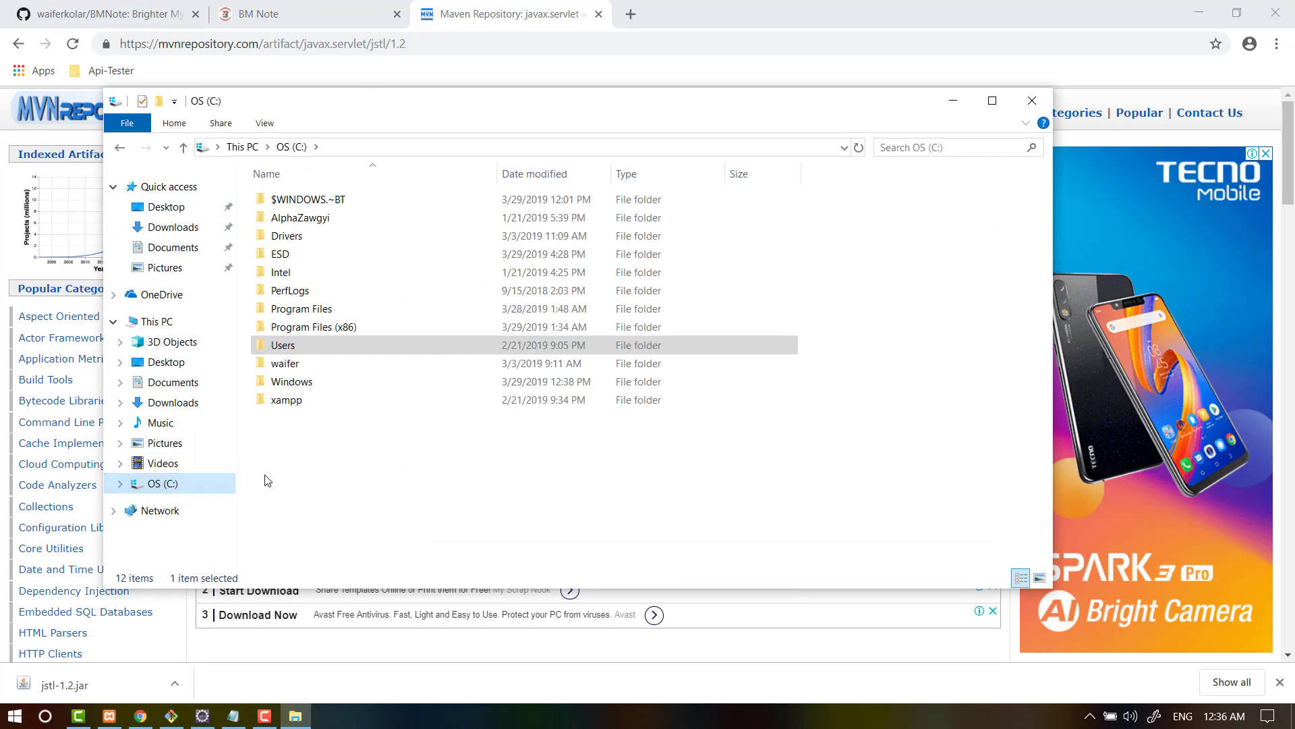
pyautogui.click(207, 718)
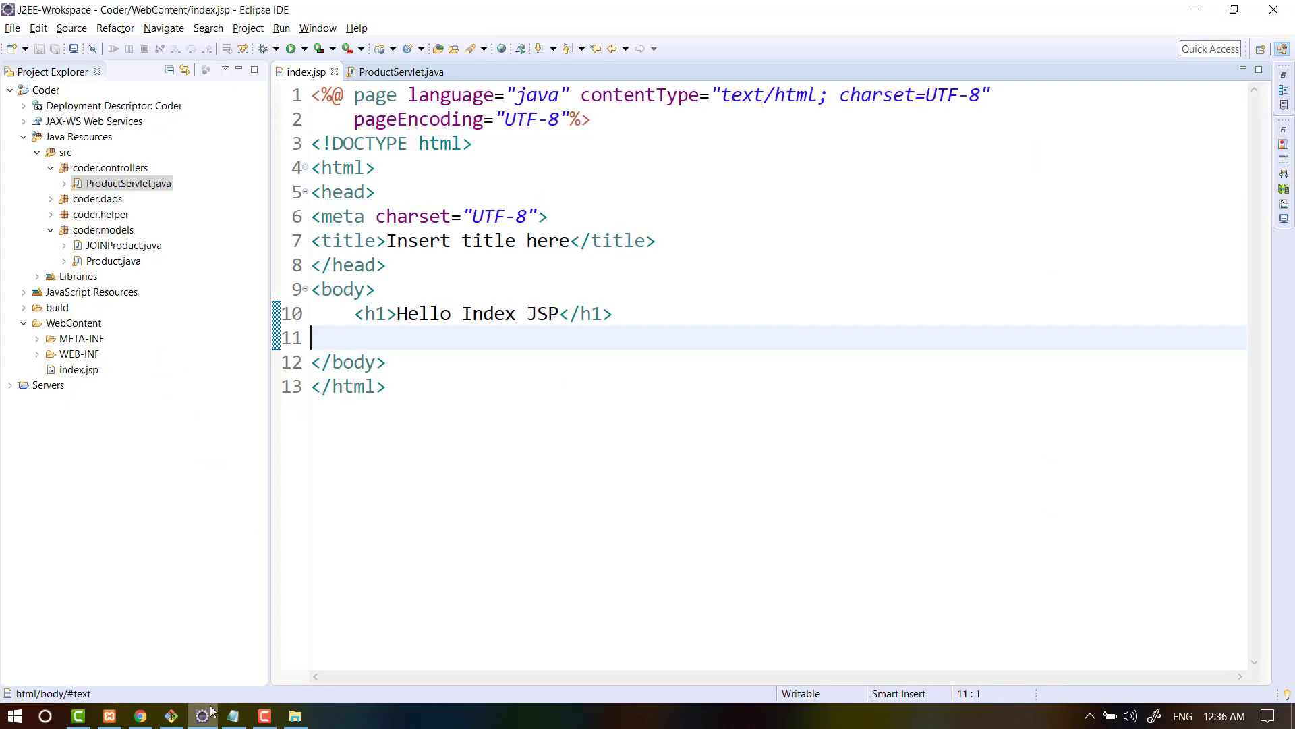
# Paste jstl-1.2.jar into the project's WEB-INF/lib folder.
pyautogui.click(38, 354)
pyautogui.click(74, 370)
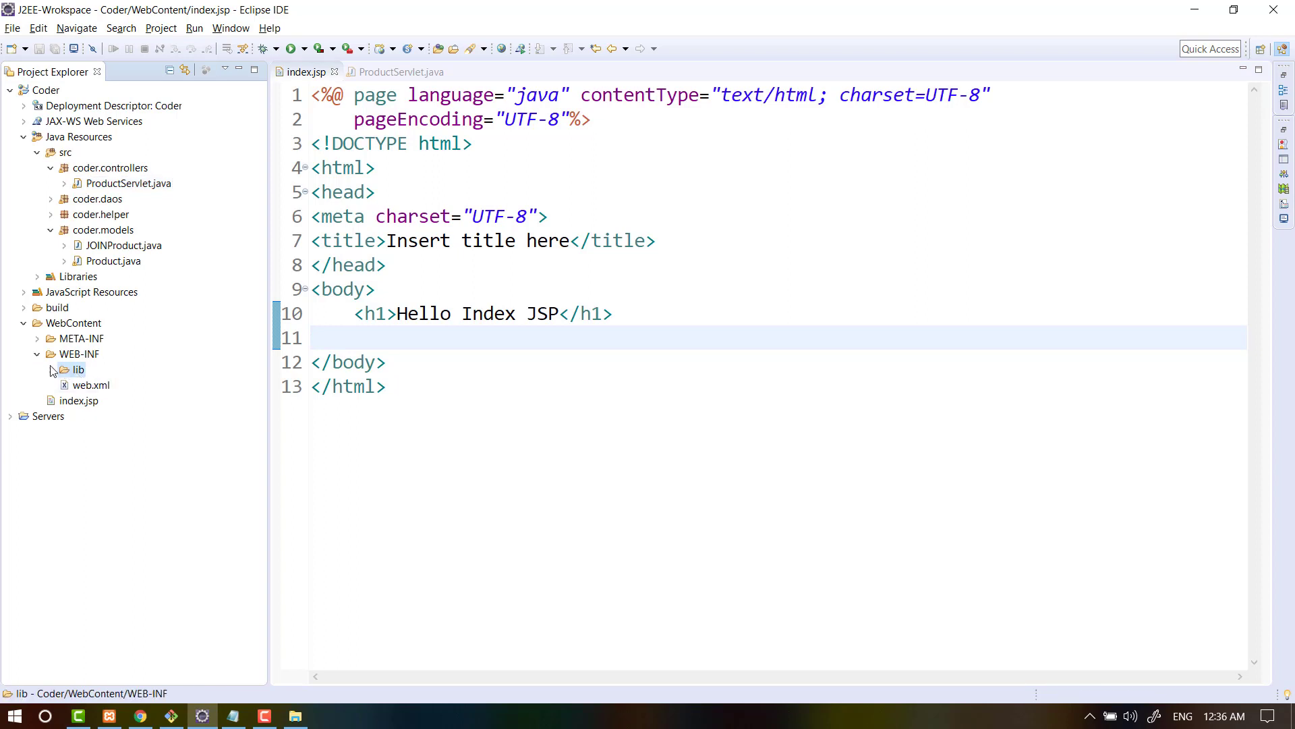
pyautogui.hotkey('ctrl', 'v')
# Delete jstl-1.2.jar from WEB-INF/lib and check that Tomcat v9.0 shows Stopped, Synchronized.
pyautogui.click(104, 387)
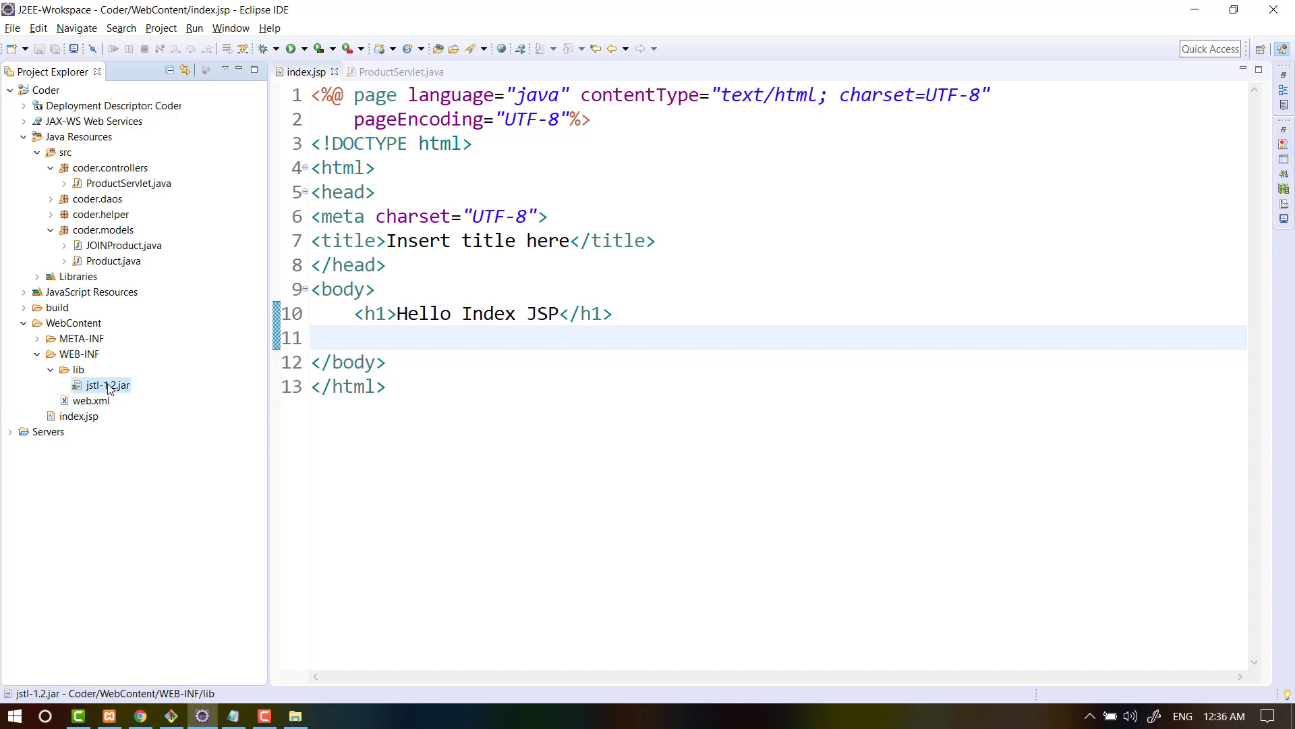
pyautogui.rightClick(109, 387)
pyautogui.click(152, 396)
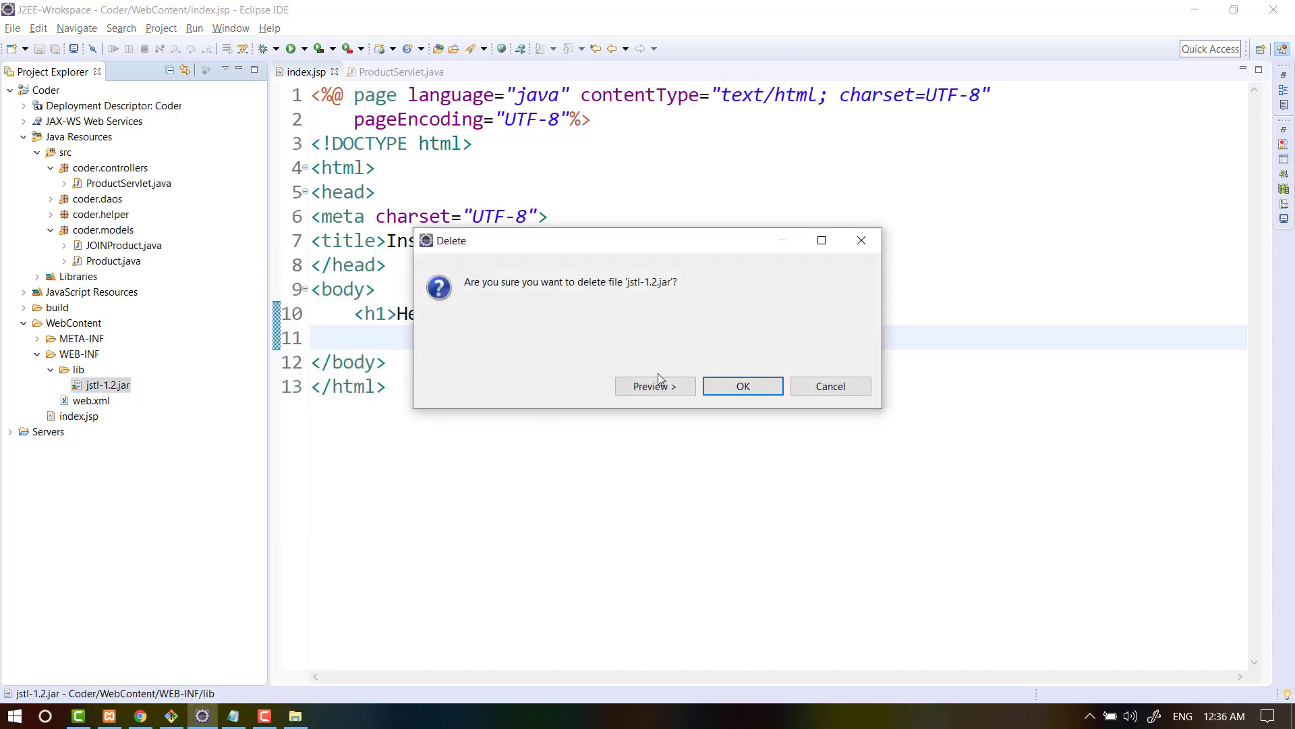
pyautogui.click(746, 390)
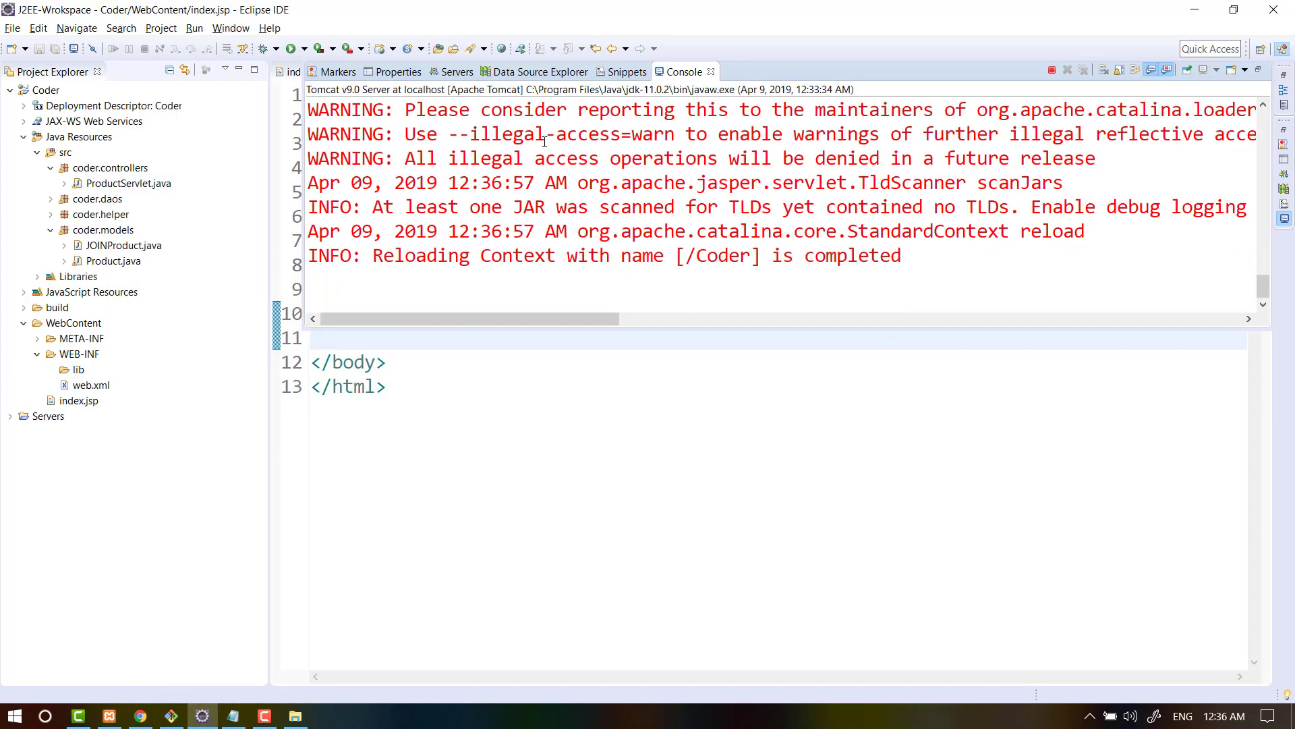
pyautogui.click(1052, 72)
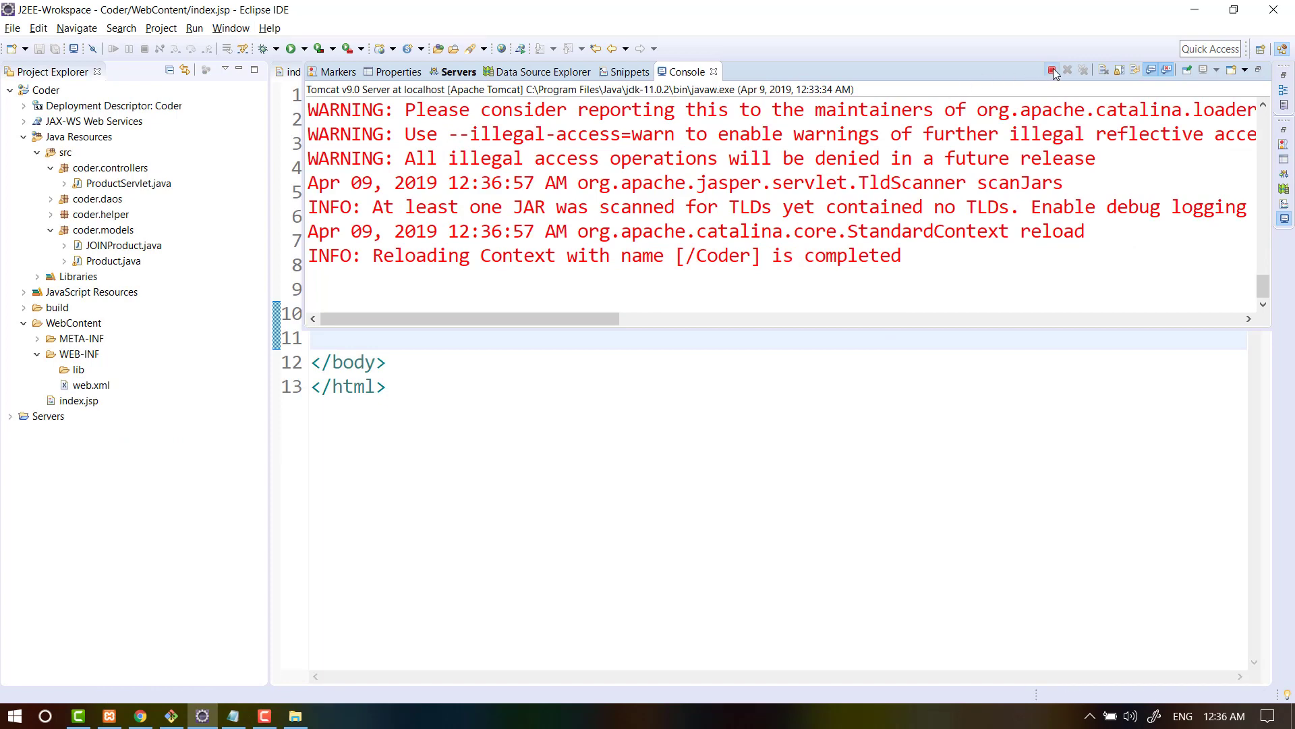
# Copy jstl-1.2.jar from the Downloads folder.
pyautogui.click(297, 716)
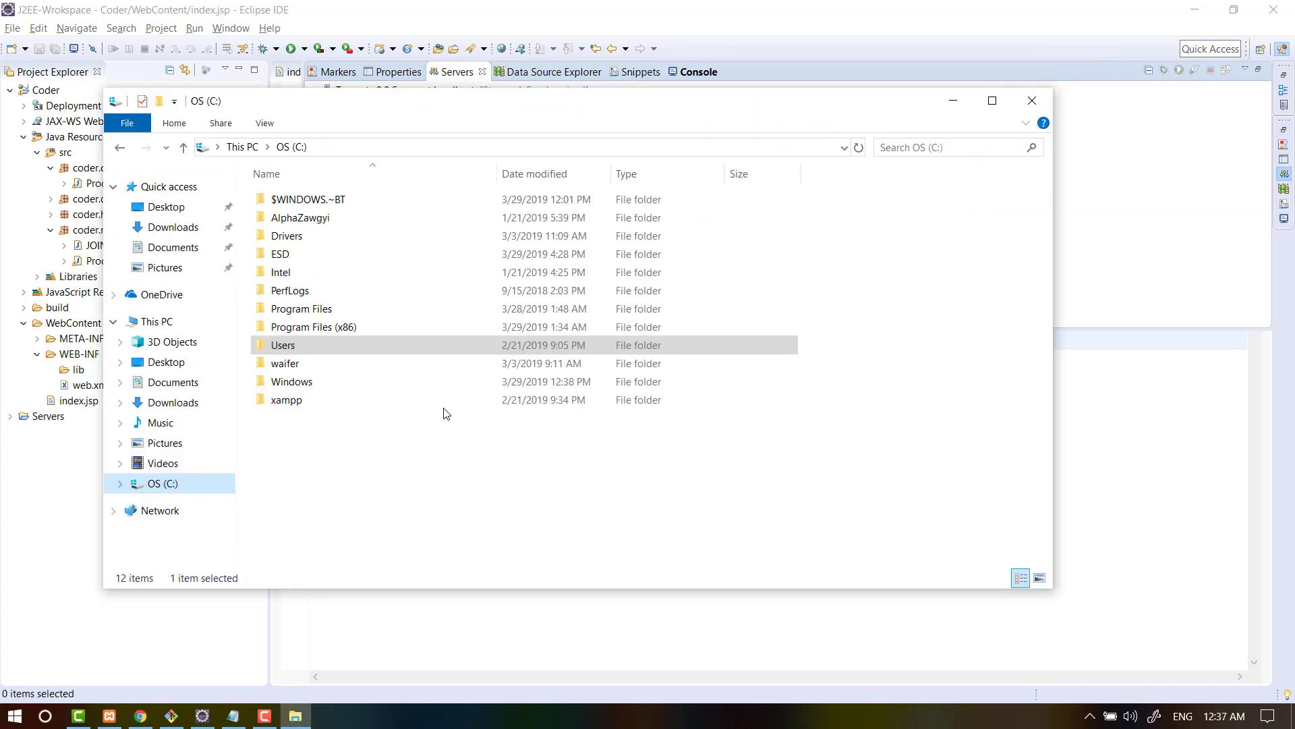
pyautogui.click(175, 230)
pyautogui.click(363, 218)
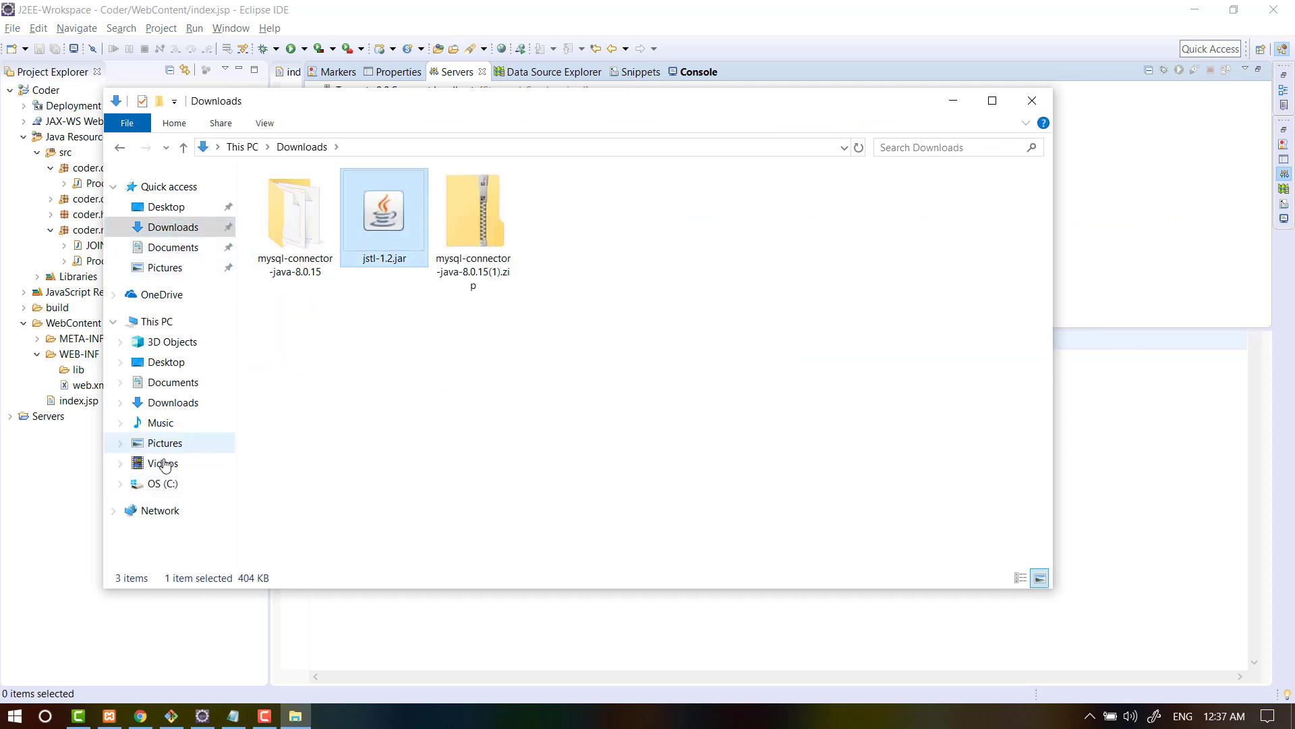
# Paste the jar into C:\waifer\Softwares\J2EE\apache-tomcat-9.0.17\lib.
pyautogui.click(160, 482)
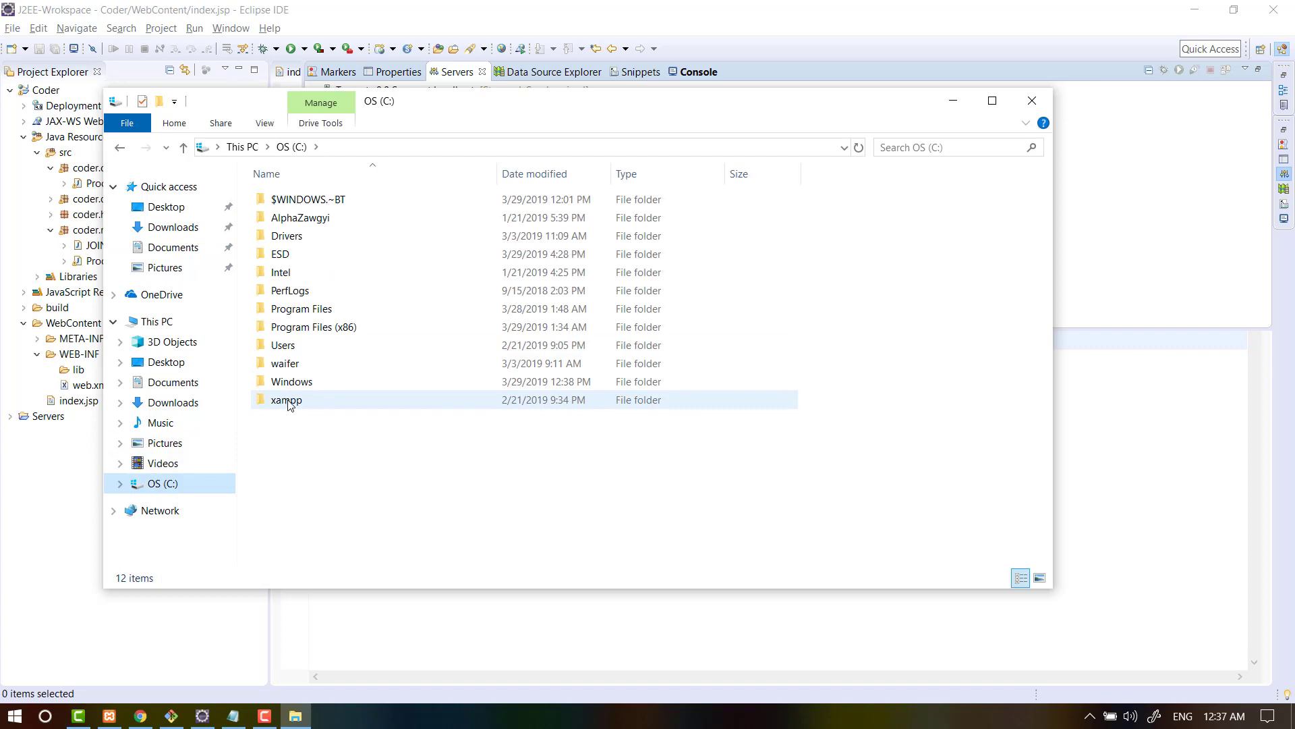
pyautogui.doubleClick(288, 364)
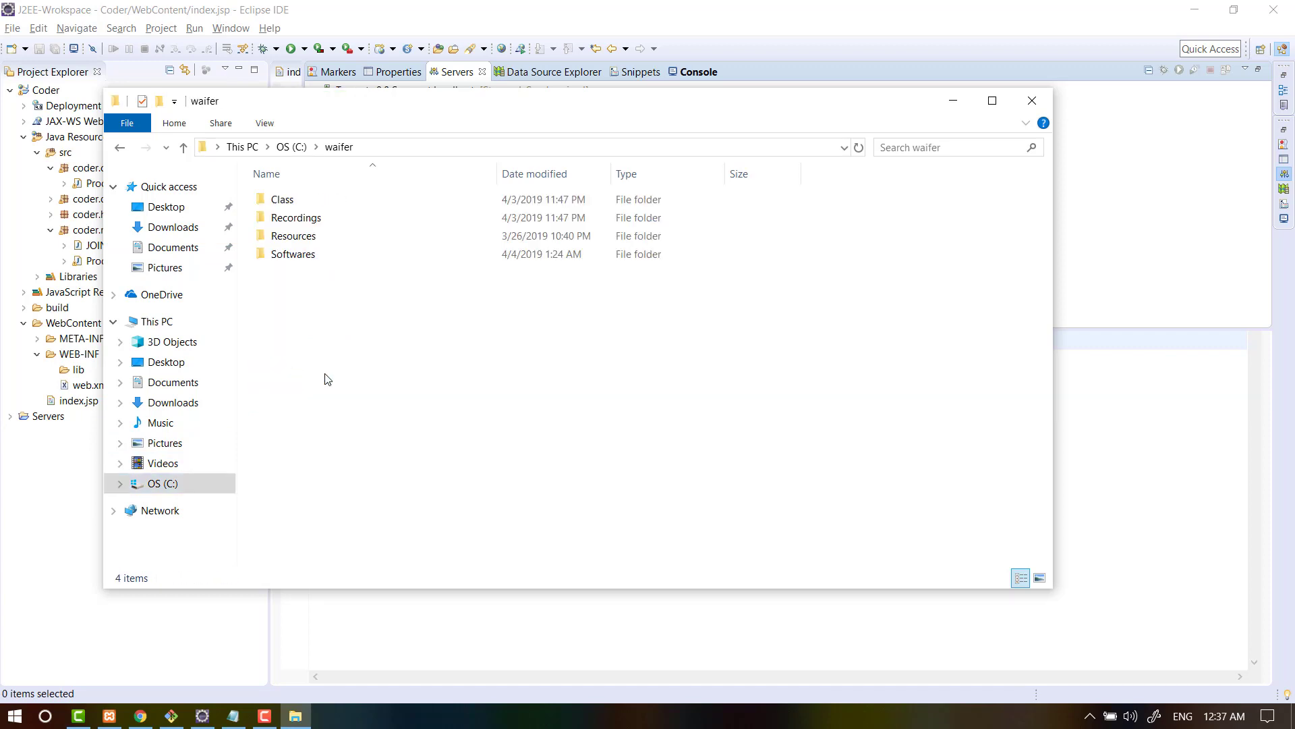
pyautogui.doubleClick(288, 254)
pyautogui.doubleClick(291, 220)
pyautogui.doubleClick(276, 236)
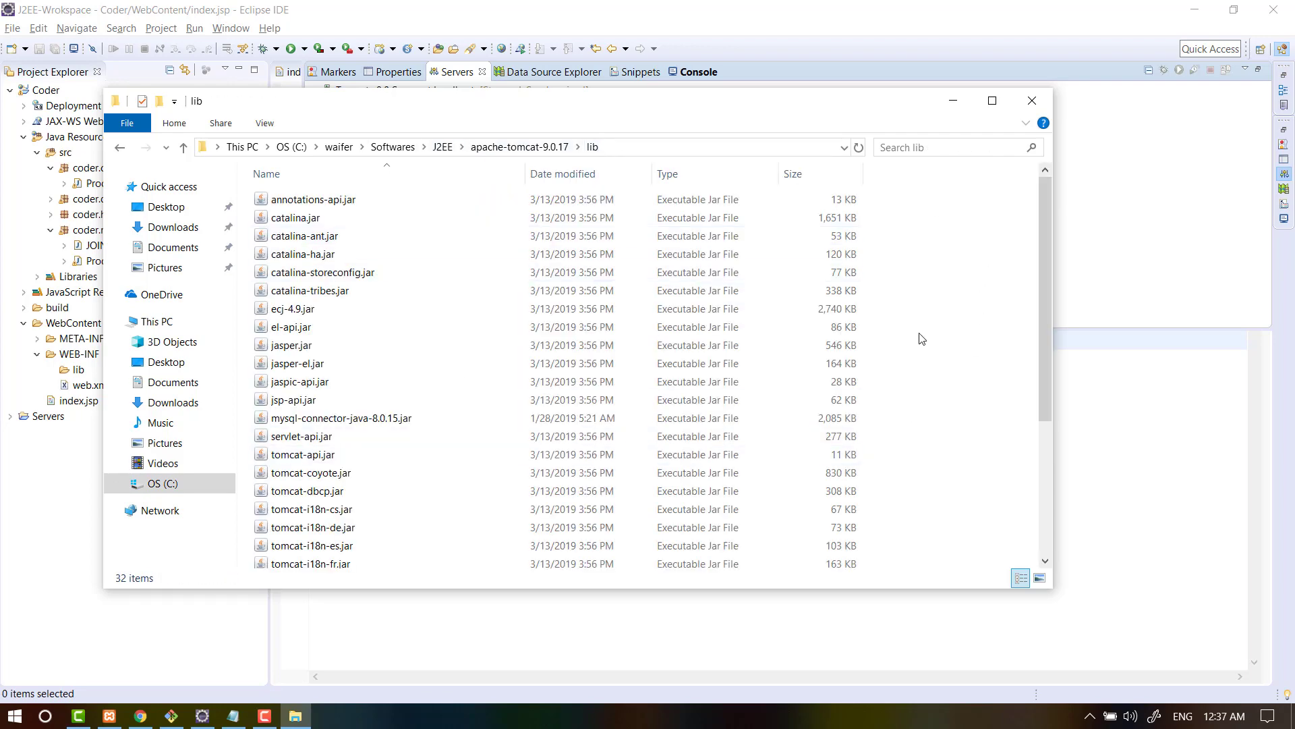
pyautogui.hotkey('ctrl', 'v')
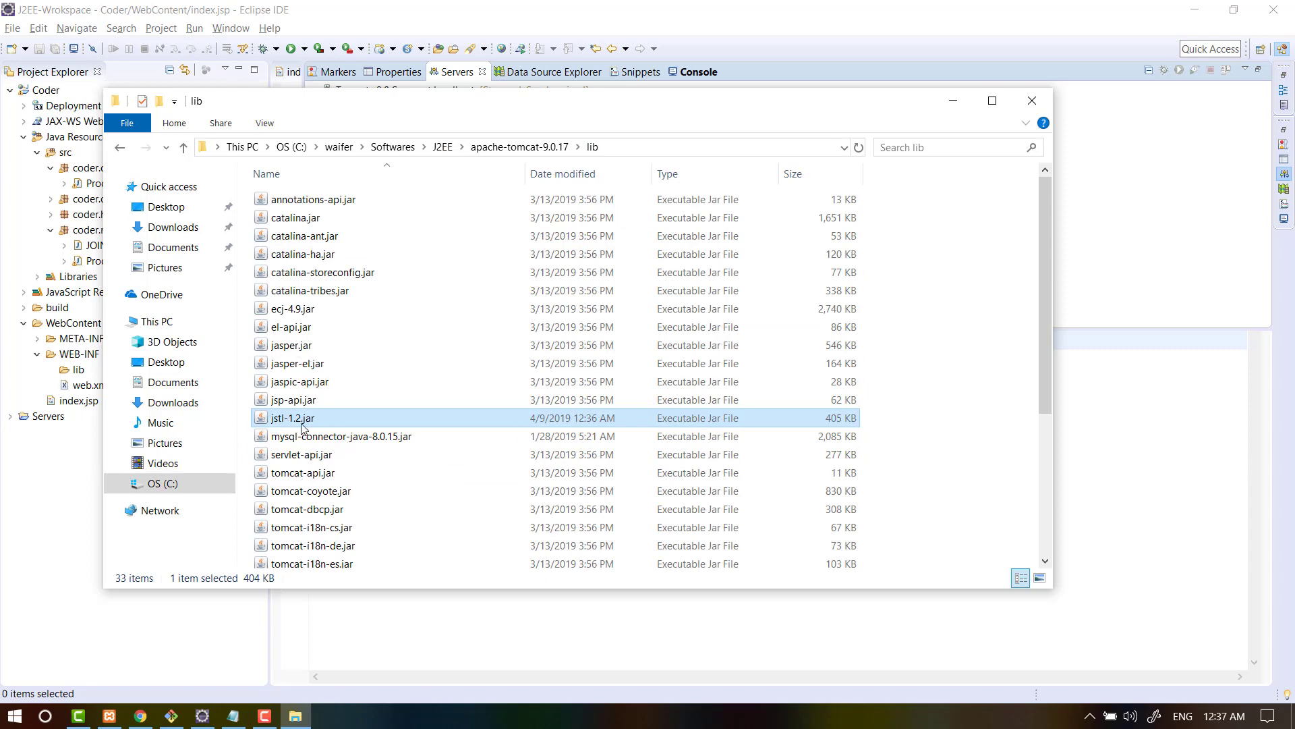
# Close File Explorer and the Console, then add blank lines below the page directive and save.
pyautogui.click(1033, 100)
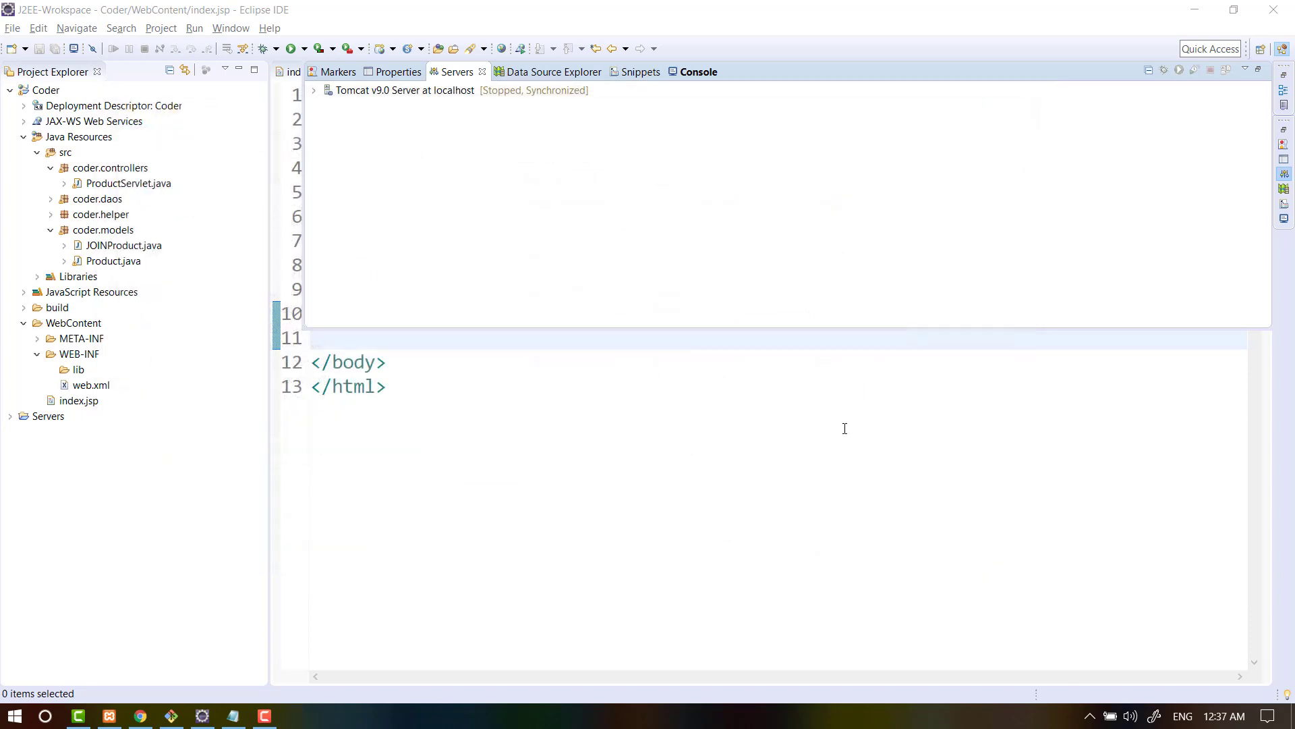
pyautogui.click(1284, 219)
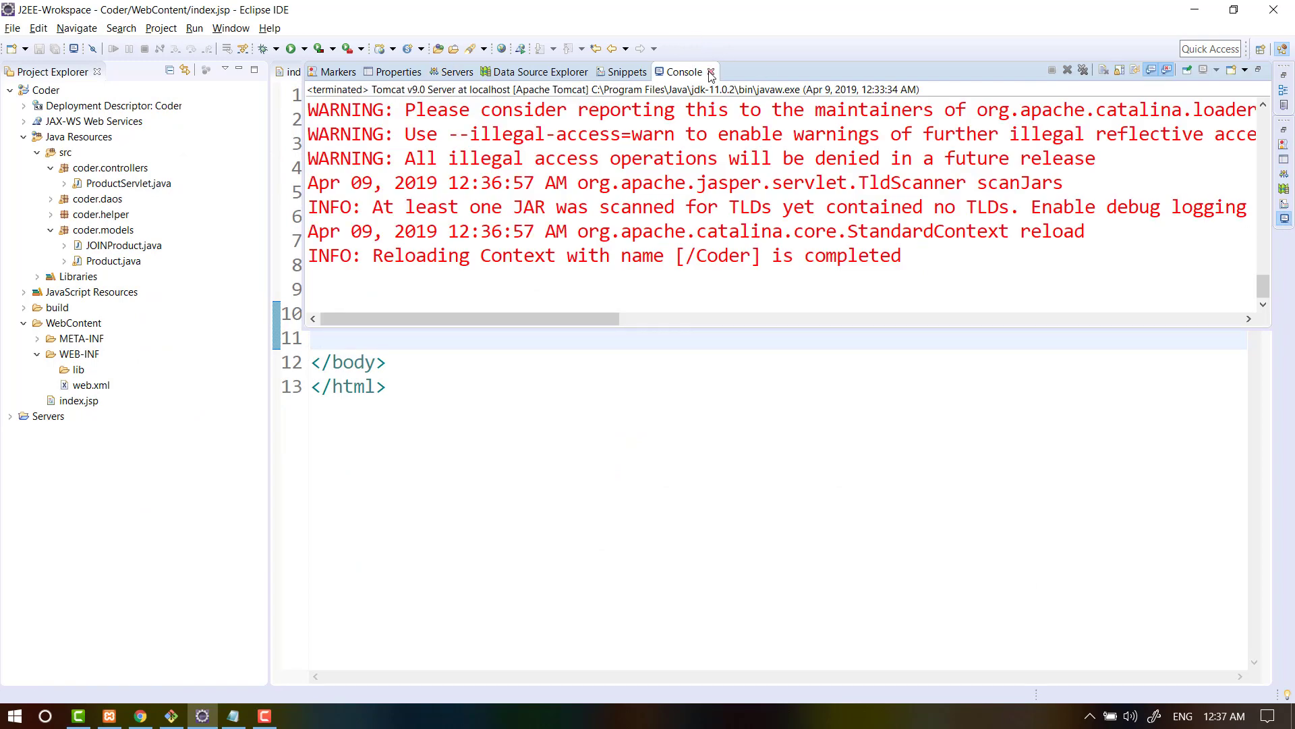
pyautogui.click(1285, 220)
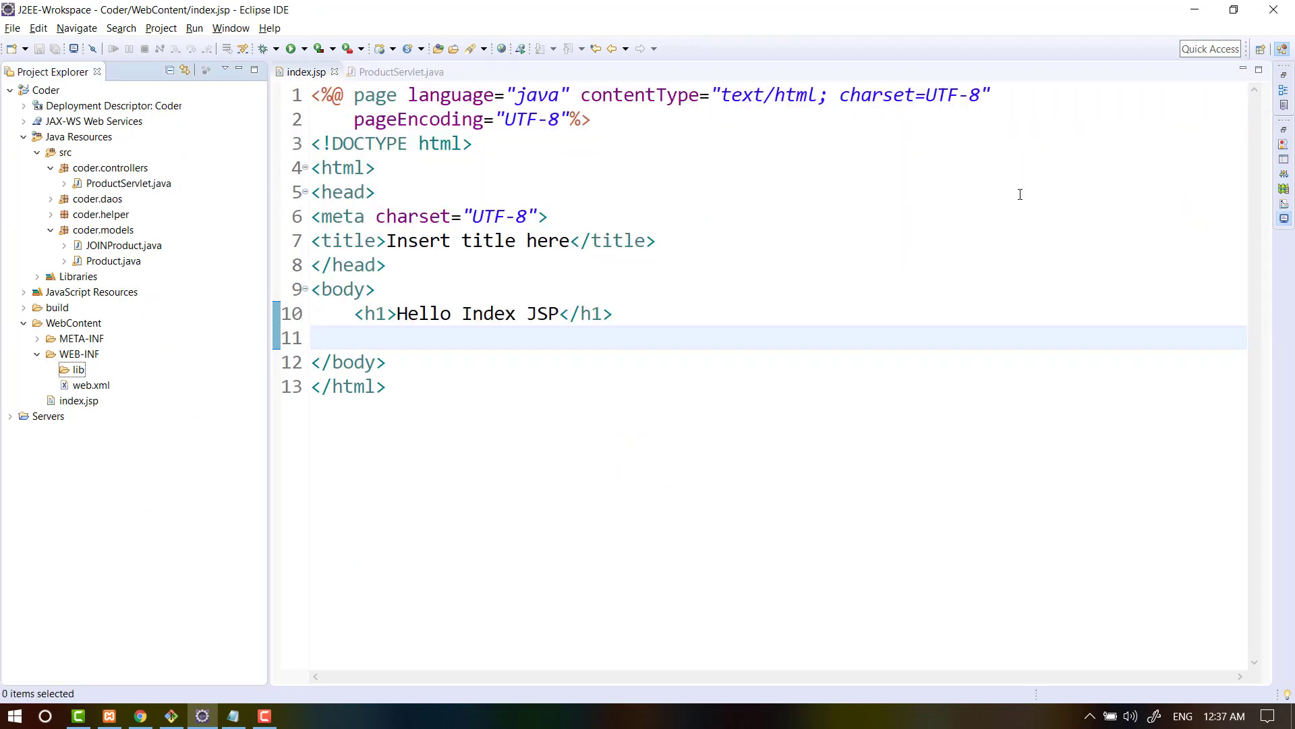
pyautogui.doubleClick(604, 120)
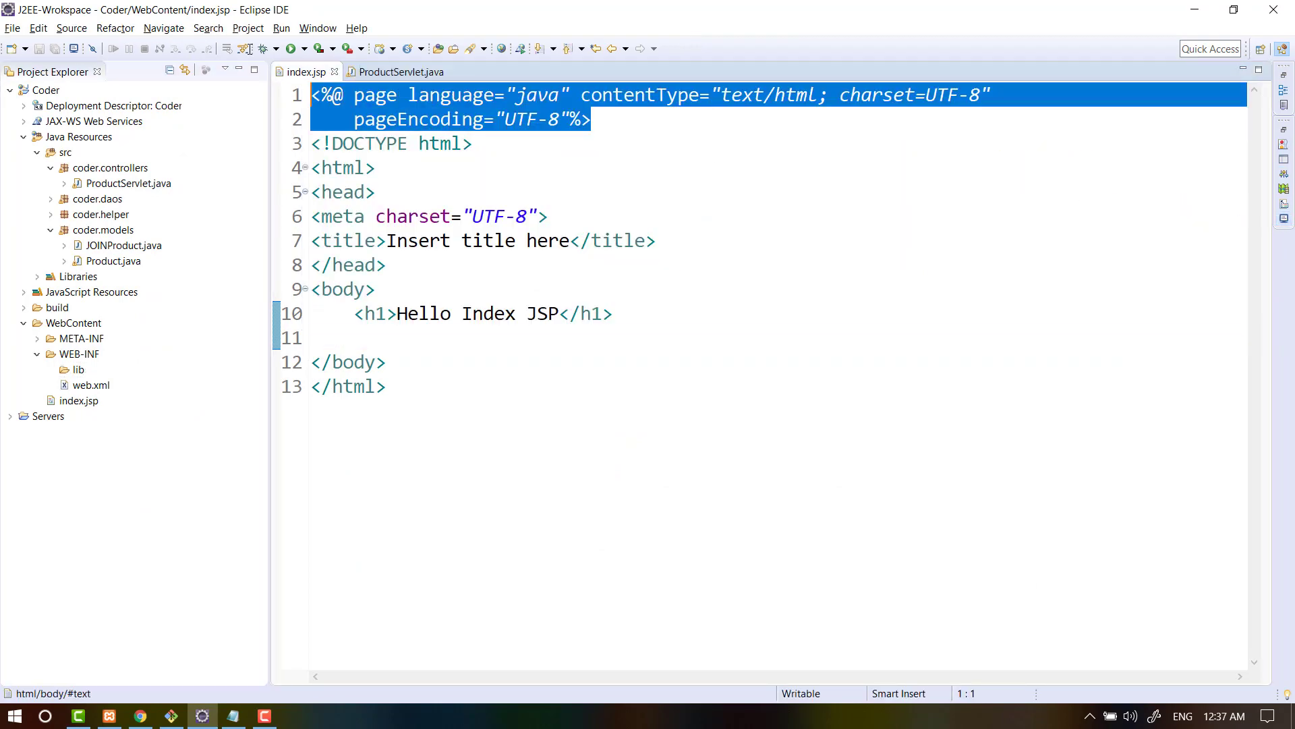
pyautogui.click(630, 113)
pyautogui.press('Return')
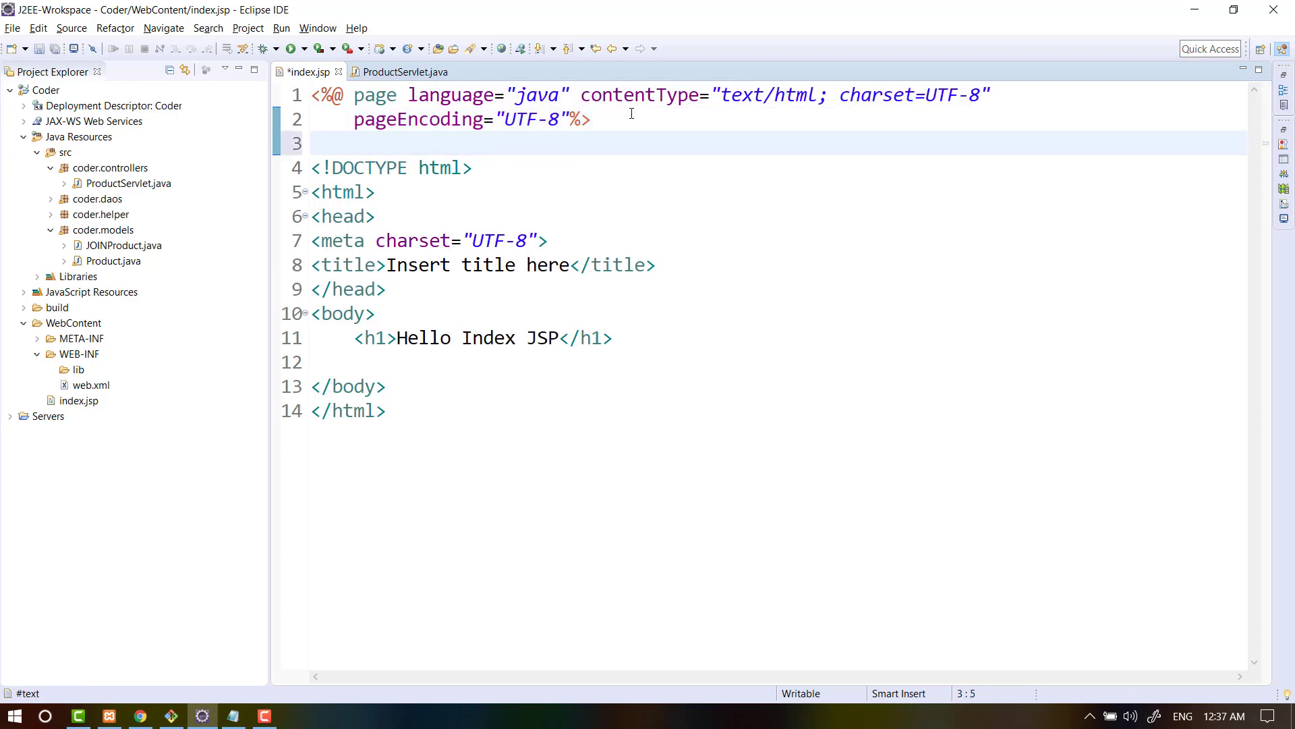
pyautogui.press('Return')
pyautogui.hotkey('ctrl', 's')
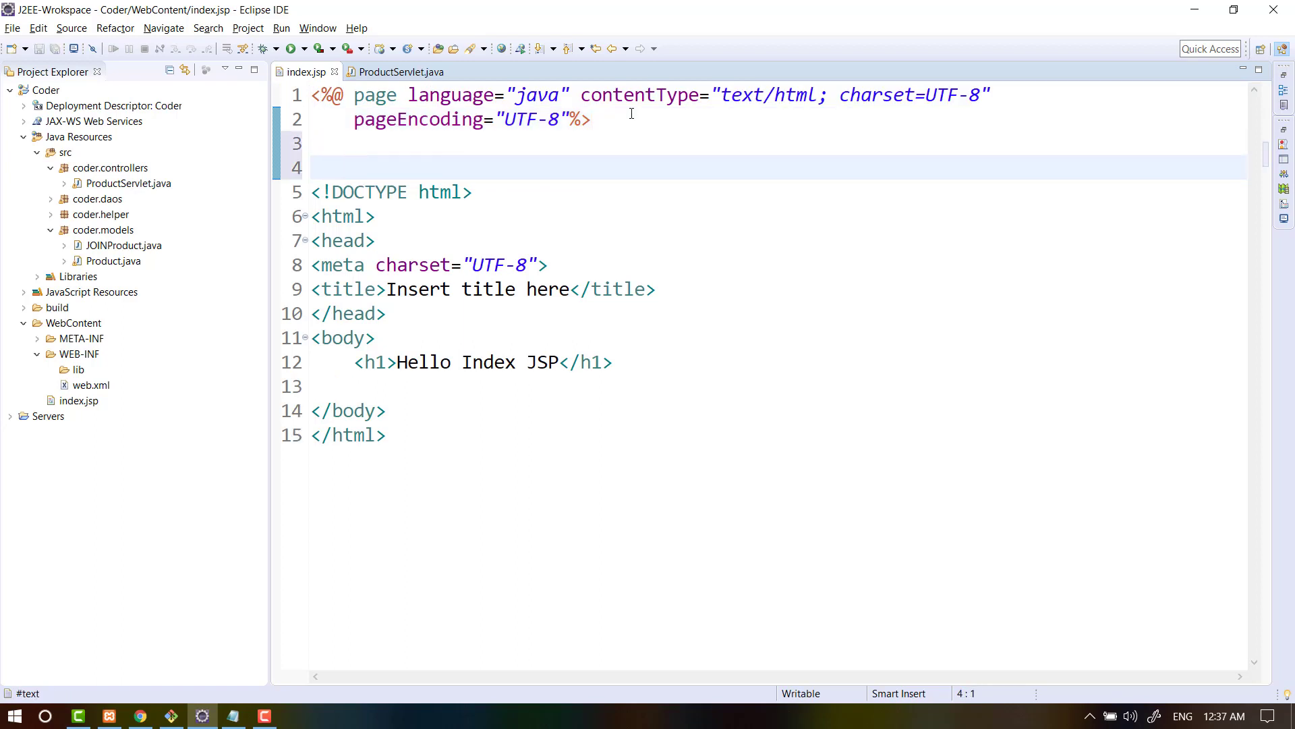
pyautogui.write('<%@ taglib  %>')
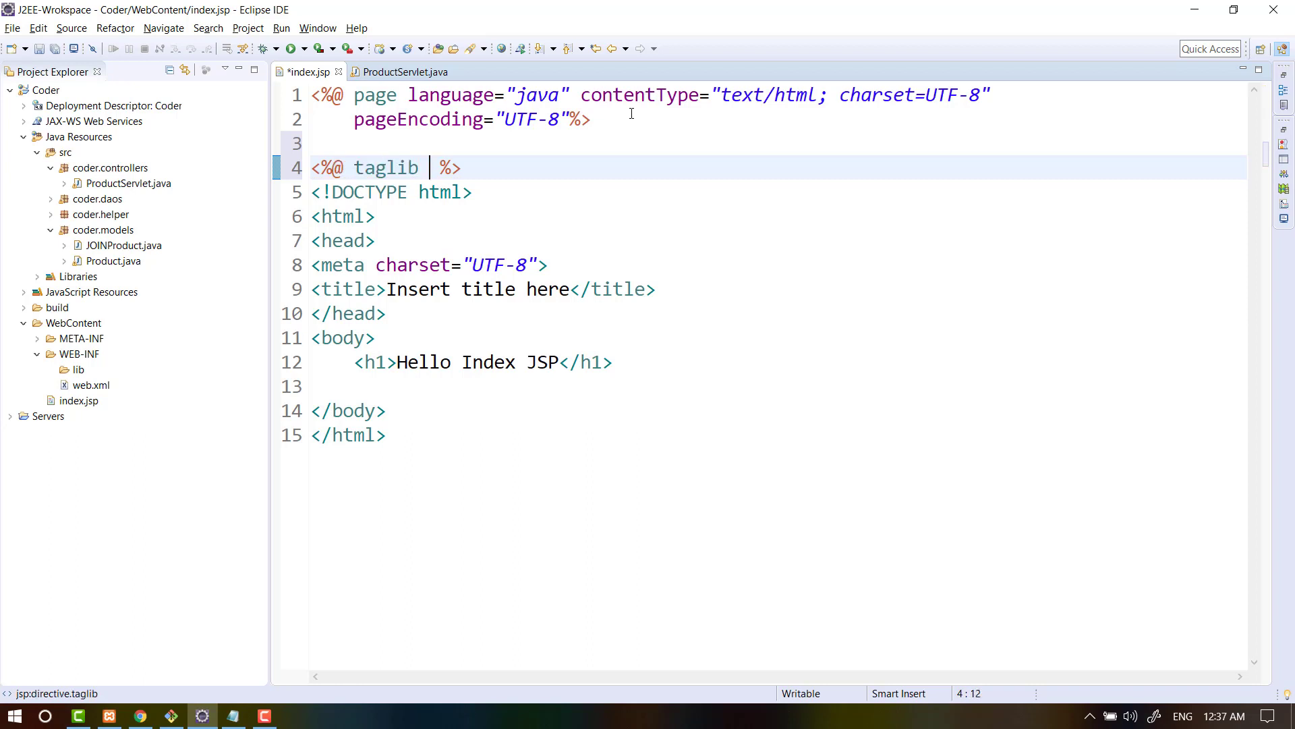
# Insert an empty uri attribute into the taglib directive using content assist.
pyautogui.hotkey('ctrl', 'space')
pyautogui.press('Down')
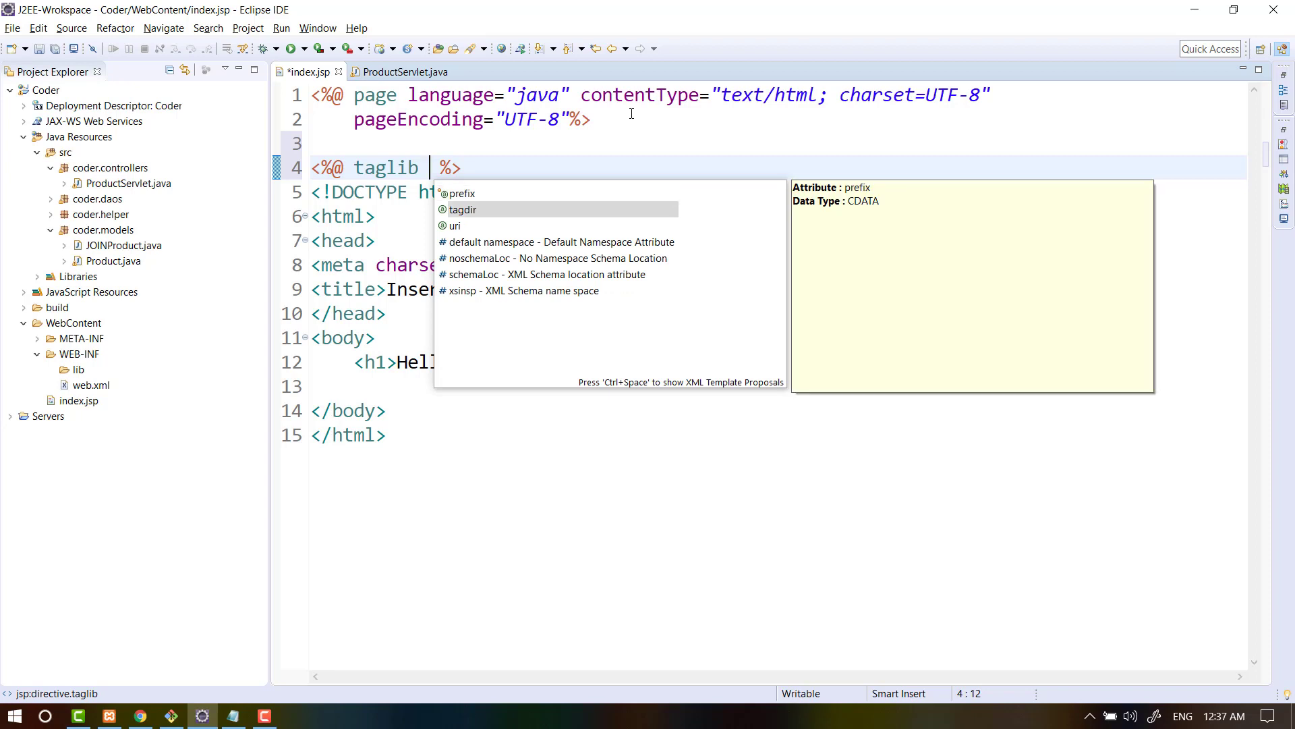
pyautogui.press('Down')
pyautogui.press('Return')
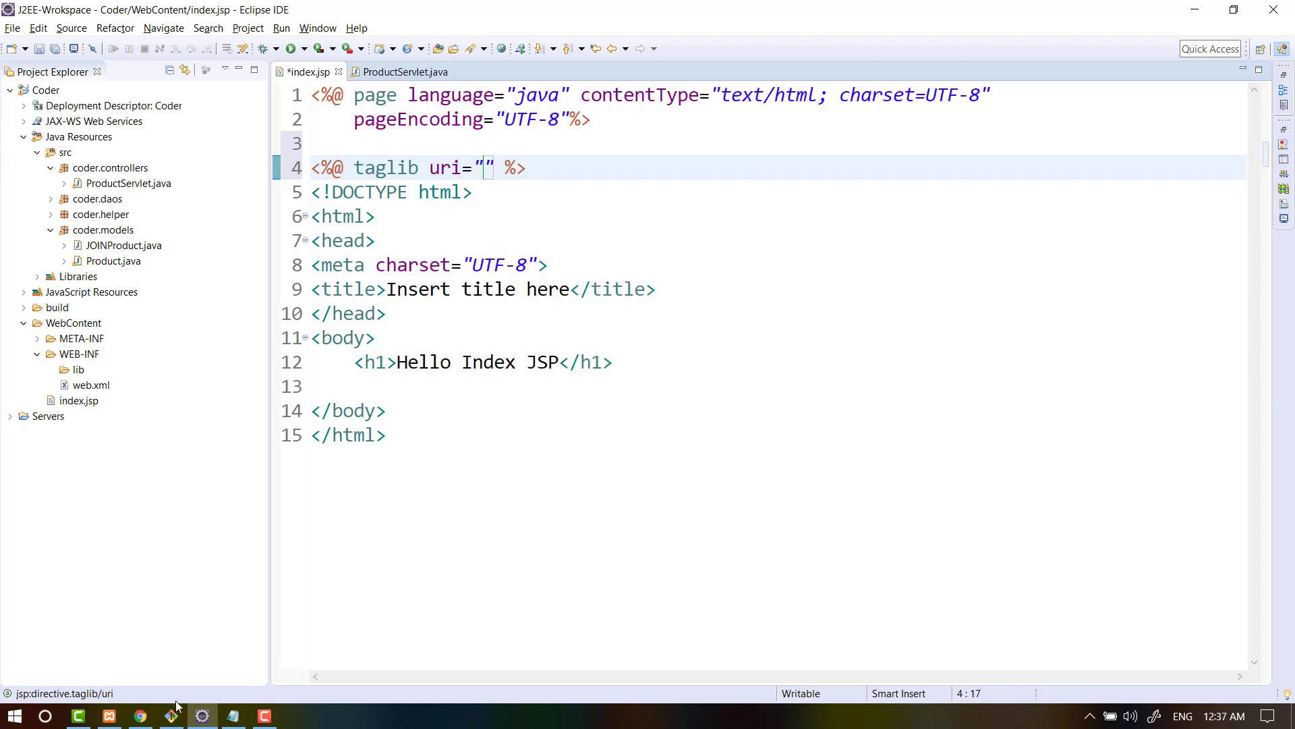
# Read the JSTL core URL on the BM Note page, selecting its parts.
pyautogui.click(140, 715)
pyautogui.click(261, 12)
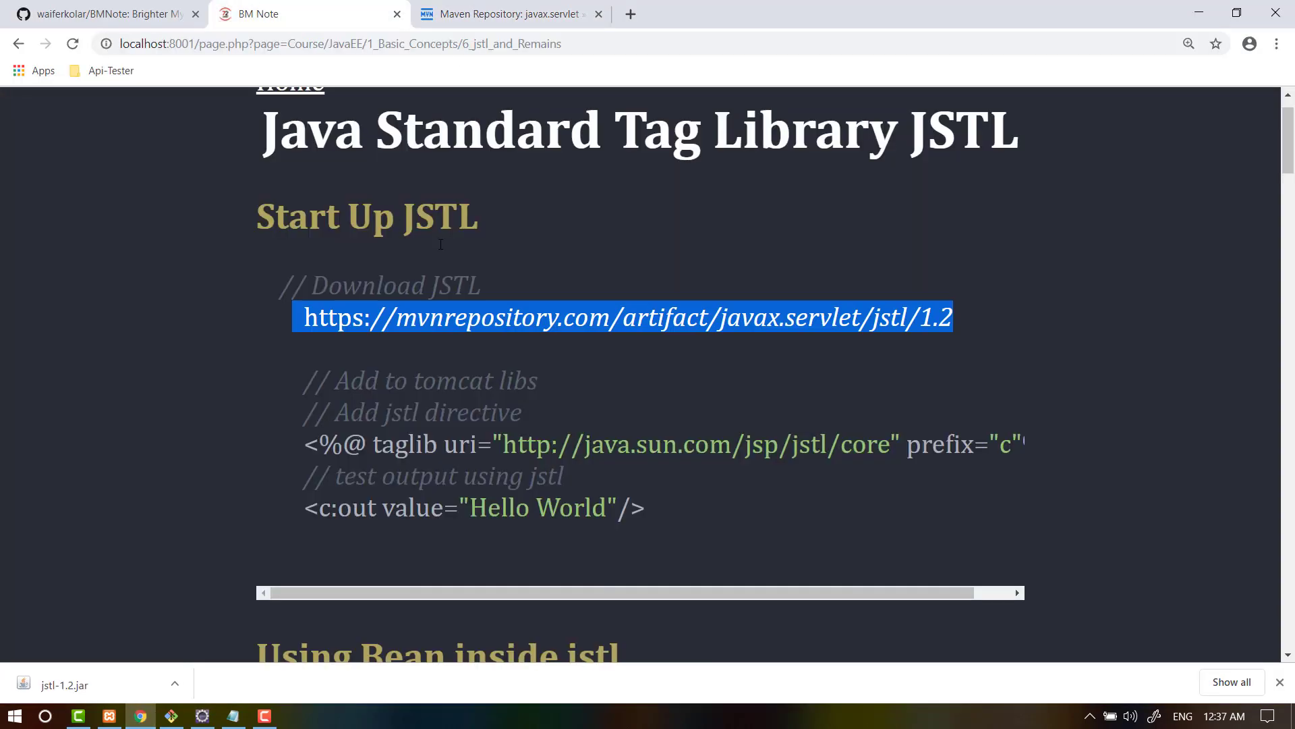
pyautogui.click(715, 380)
pyautogui.moveTo(891, 445); pyautogui.dragTo(503, 445)
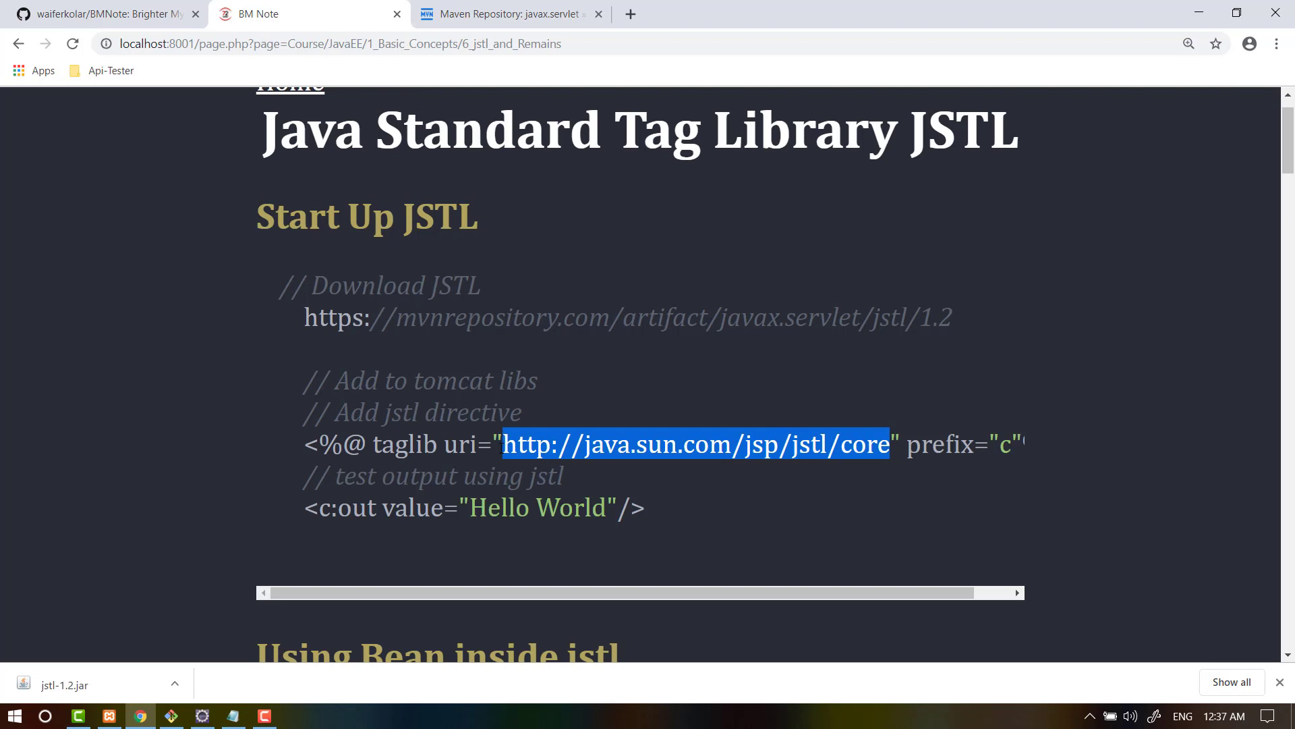
pyautogui.click(683, 468)
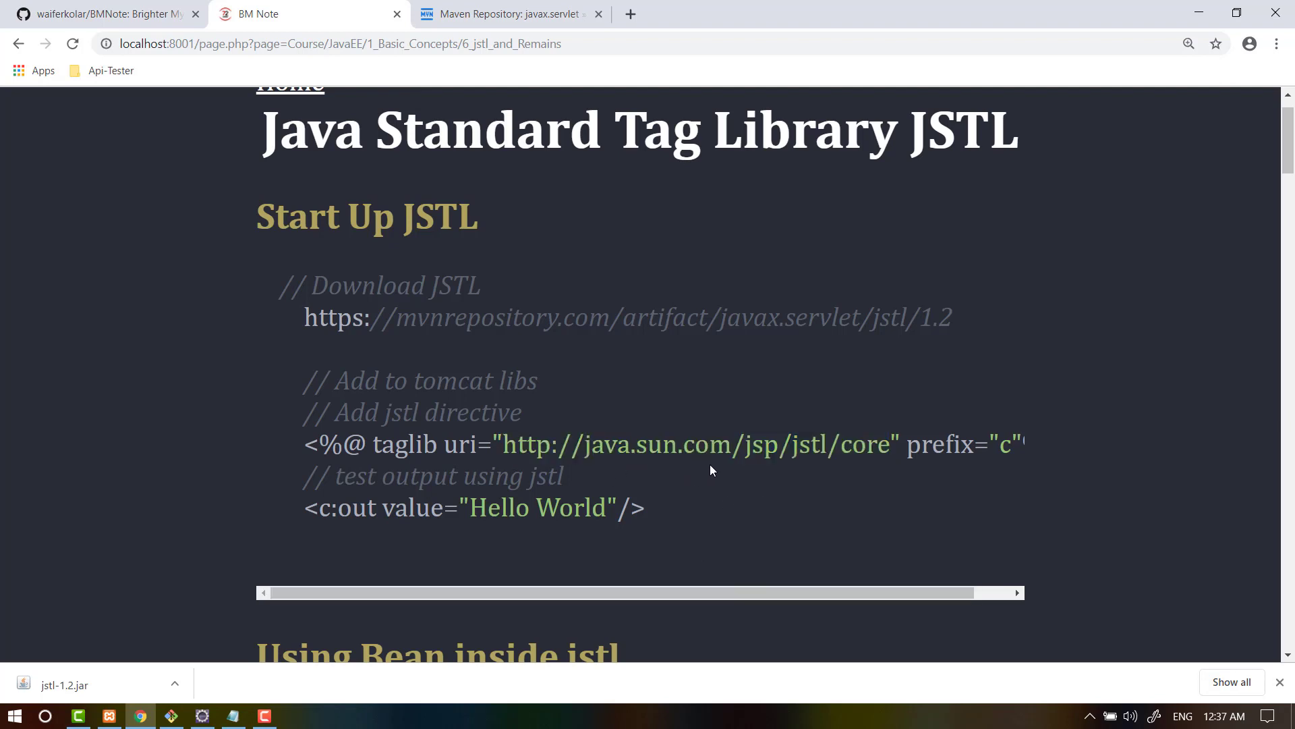
pyautogui.doubleClick(762, 445)
pyautogui.moveTo(879, 444); pyautogui.dragTo(732, 445)
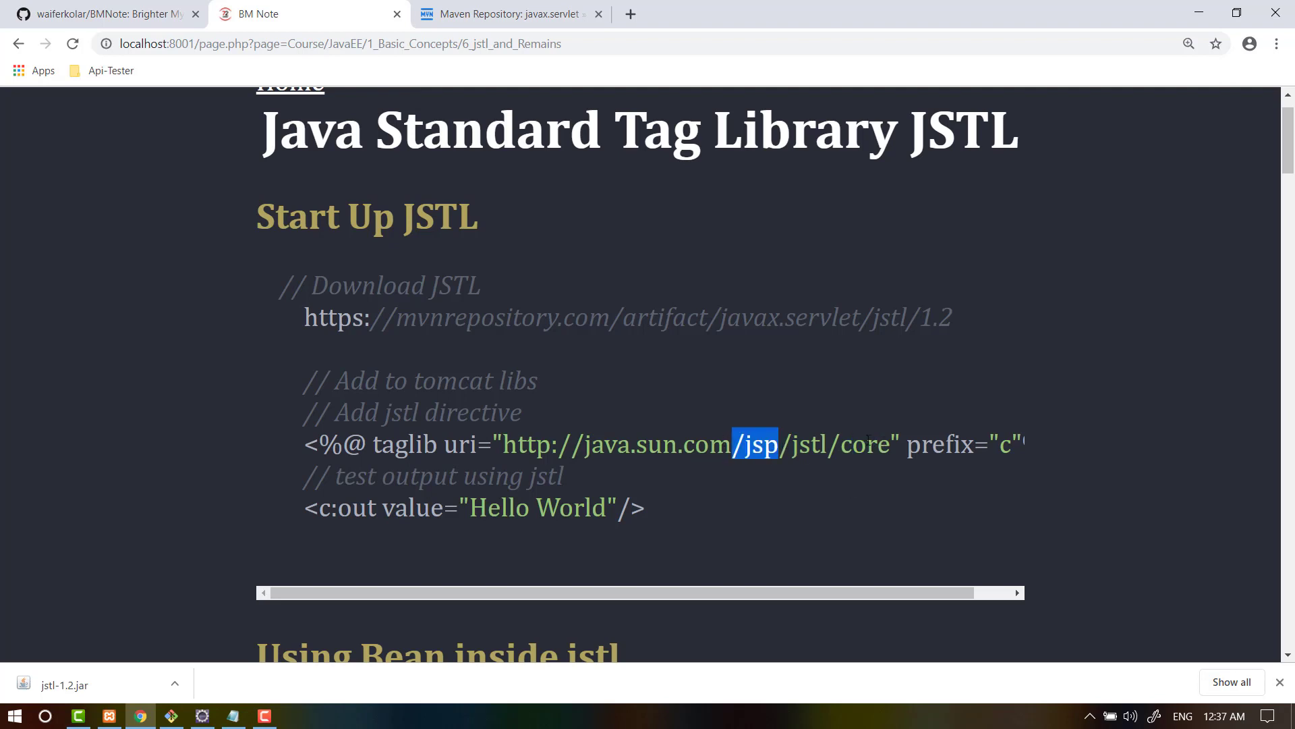
pyautogui.moveTo(862, 444); pyautogui.dragTo(828, 444)
pyautogui.moveTo(571, 445); pyautogui.dragTo(636, 444)
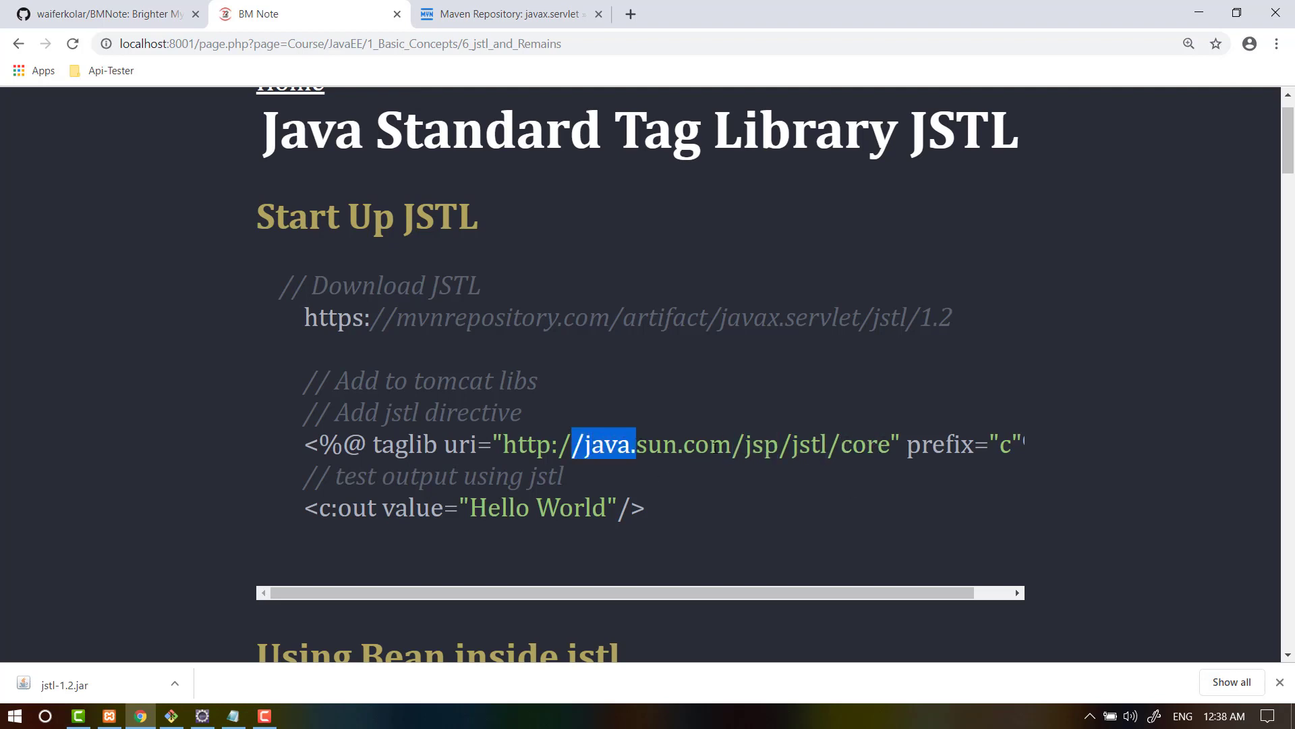
pyautogui.click(220, 521)
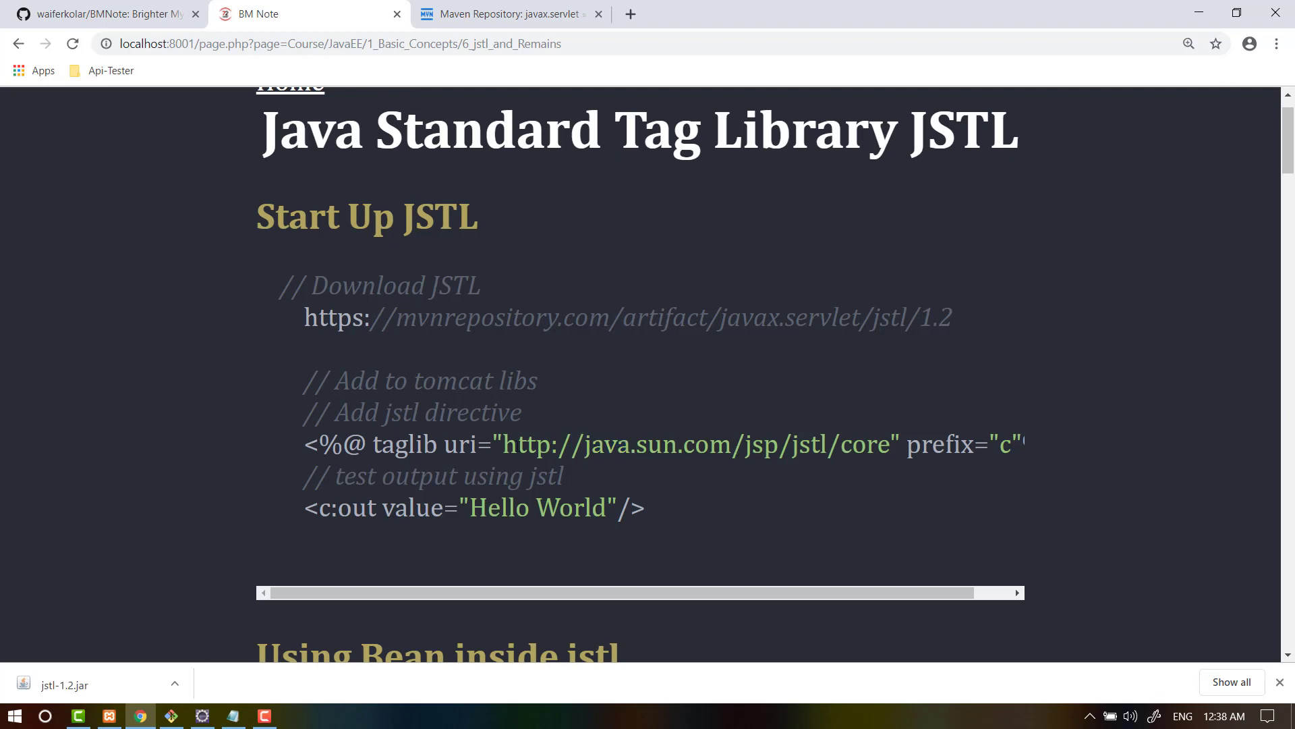
pyautogui.moveTo(517, 444); pyautogui.dragTo(509, 443)
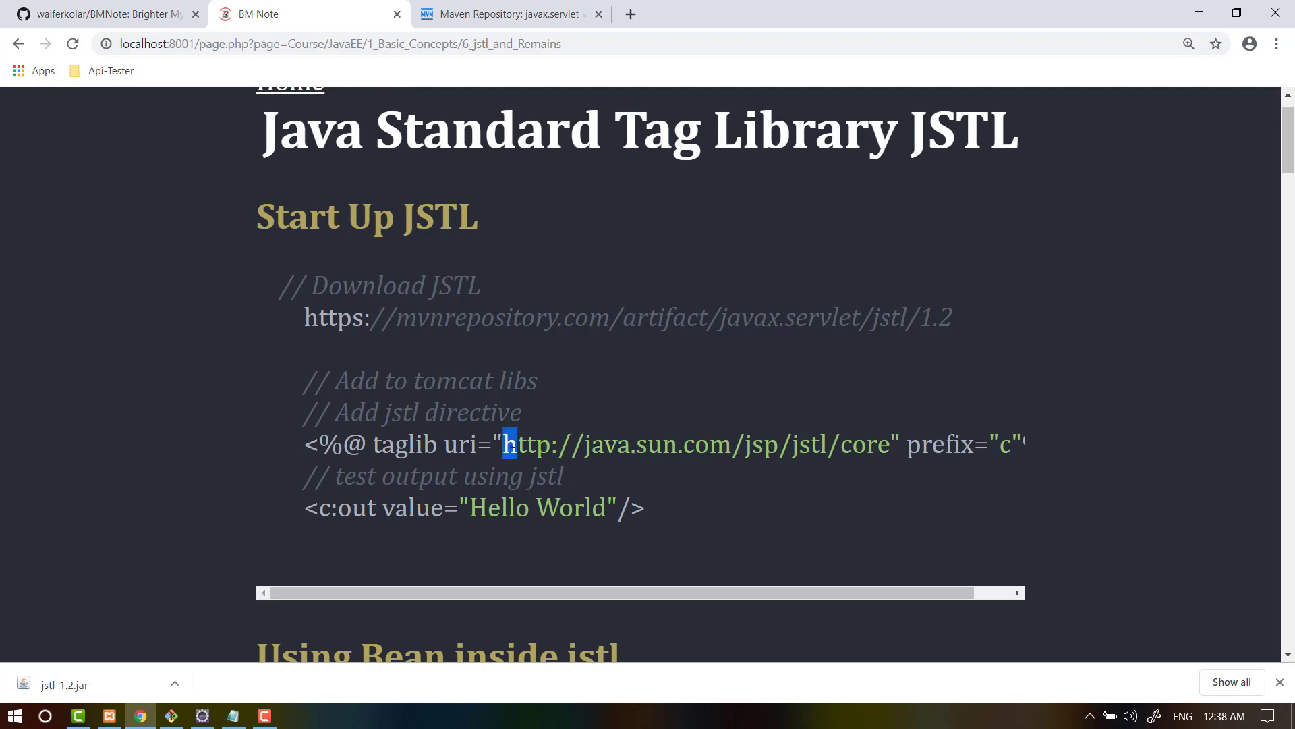
pyautogui.click(201, 715)
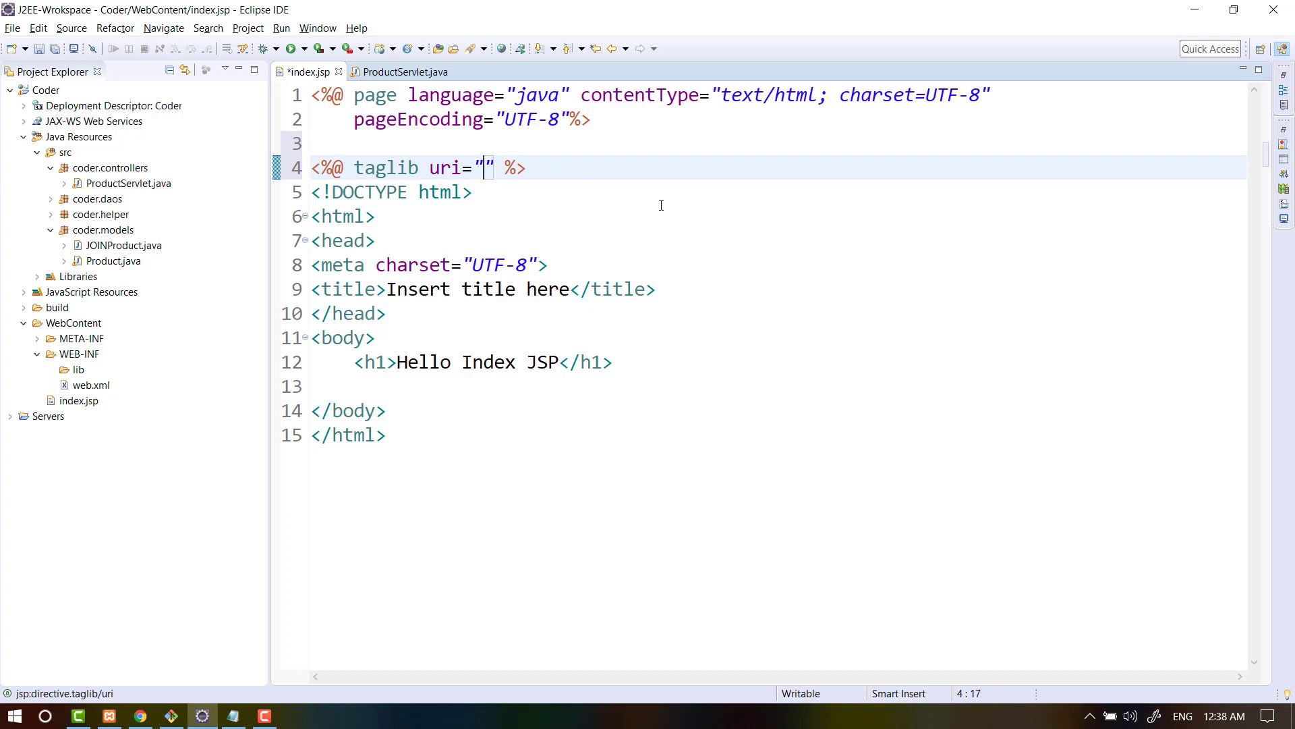
pyautogui.write('http://')
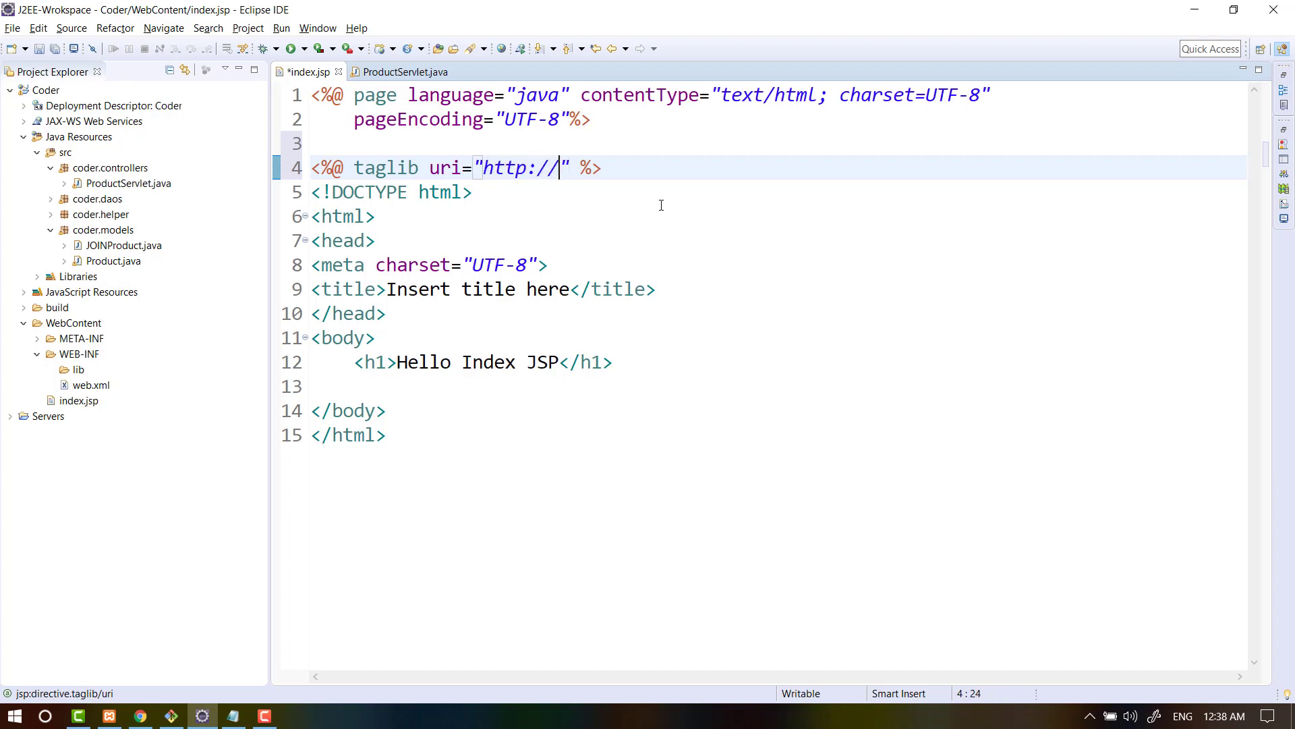
pyautogui.write('java.sum.com/jsp/jstl/core')
pyautogui.hotkey('alt', 'Tab')
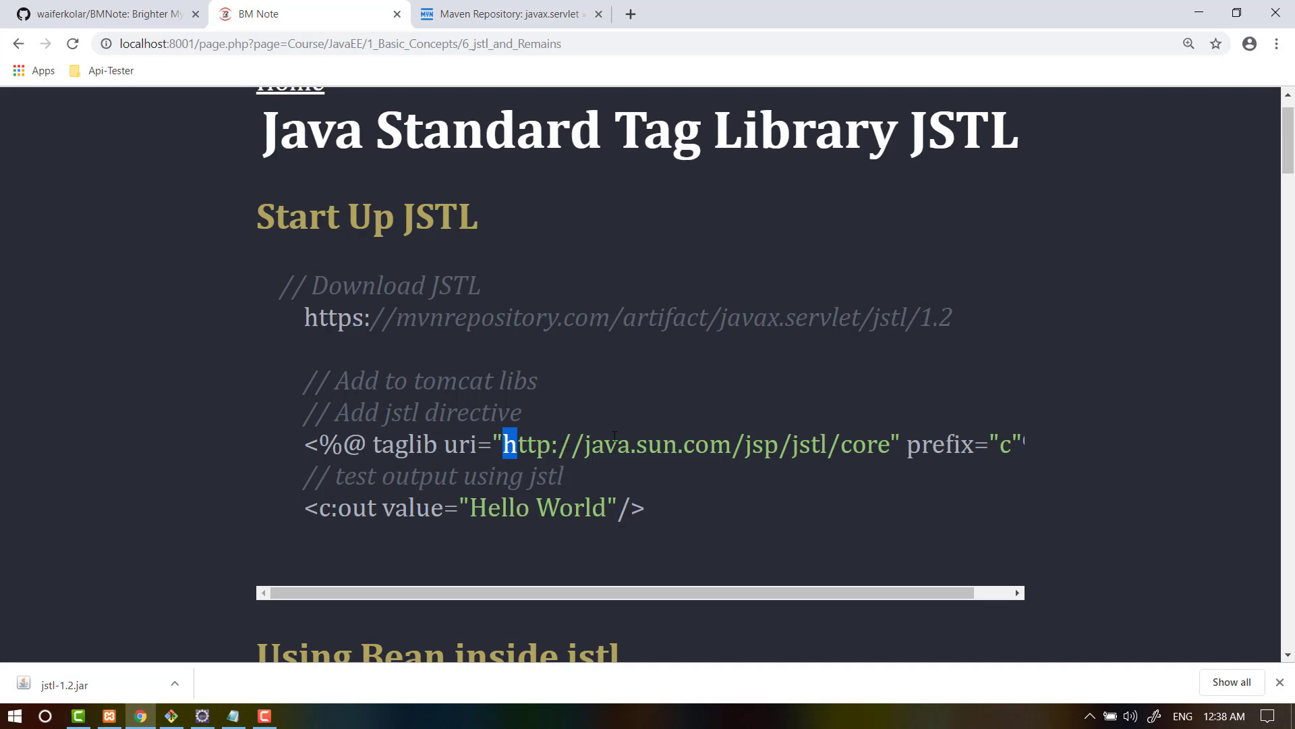
pyautogui.hotkey('alt', 'Tab')
pyautogui.moveTo(557, 168); pyautogui.dragTo(477, 169)
pyautogui.hotkey('alt', 'Tab')
pyautogui.hotkey('alt', 'Tab')
# Compare the uri's domain, jsp and jstl parts on line 4 with the notes.
pyautogui.moveTo(688, 169); pyautogui.dragTo(550, 168)
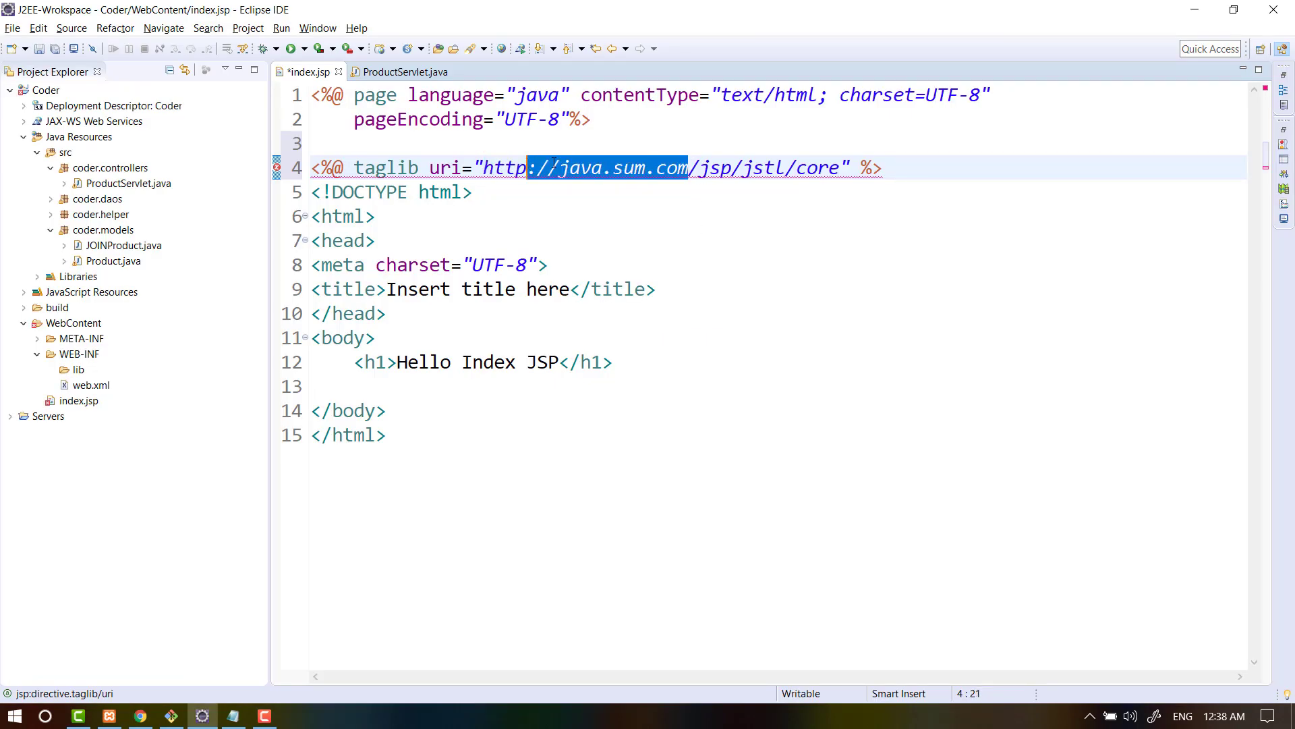
pyautogui.hotkey('alt', 'Tab')
pyautogui.doubleClick(774, 442)
pyautogui.hotkey('alt', 'Tab')
pyautogui.click(725, 168)
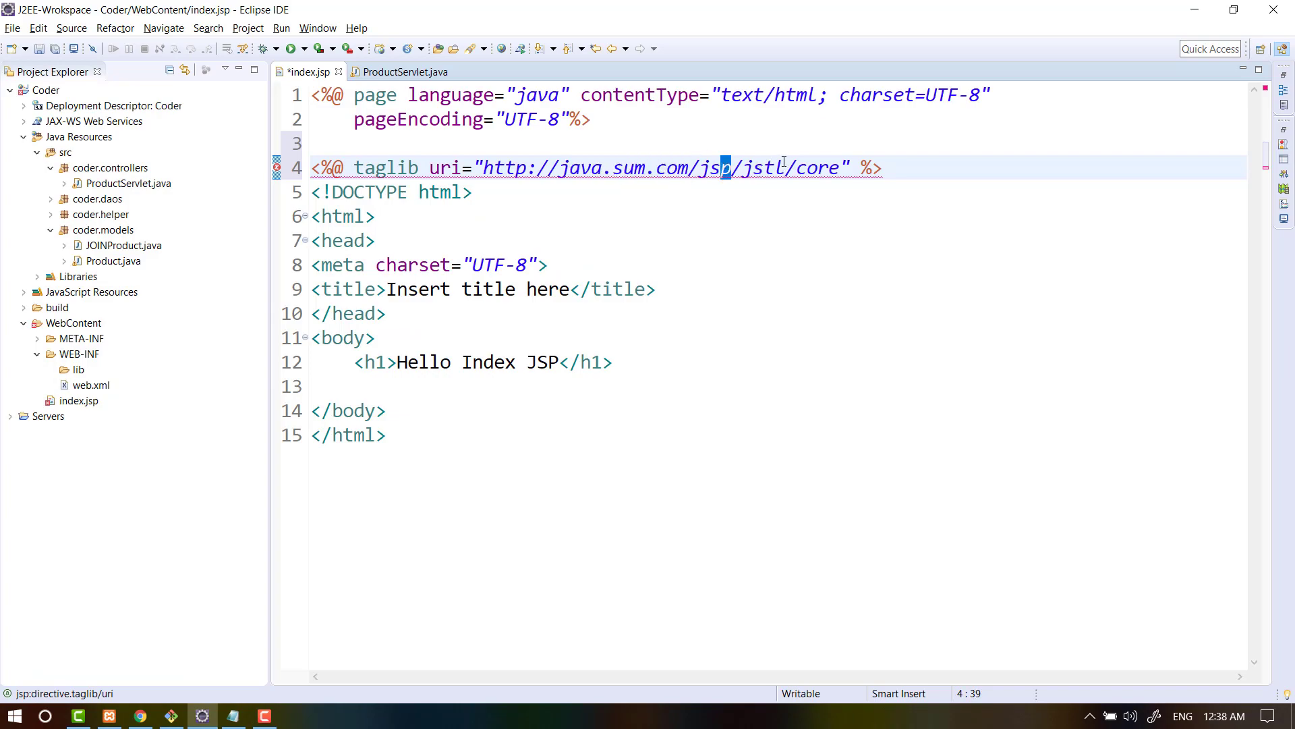
pyautogui.moveTo(786, 168); pyautogui.dragTo(743, 168)
pyautogui.hotkey('alt', 'Tab')
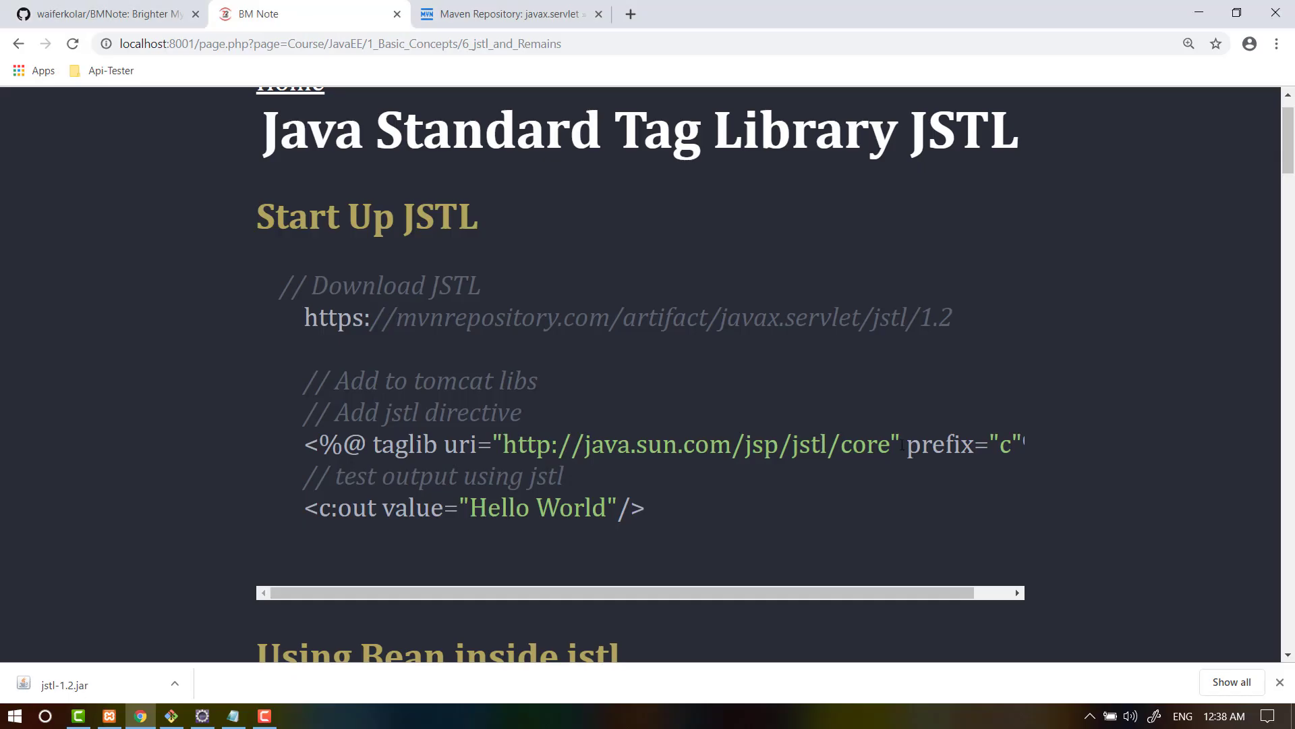
pyautogui.hotkey('alt', 'Tab')
# Add prefix="c" to the taglib directive, save over the disk version, and insert a blank line.
pyautogui.click(864, 165)
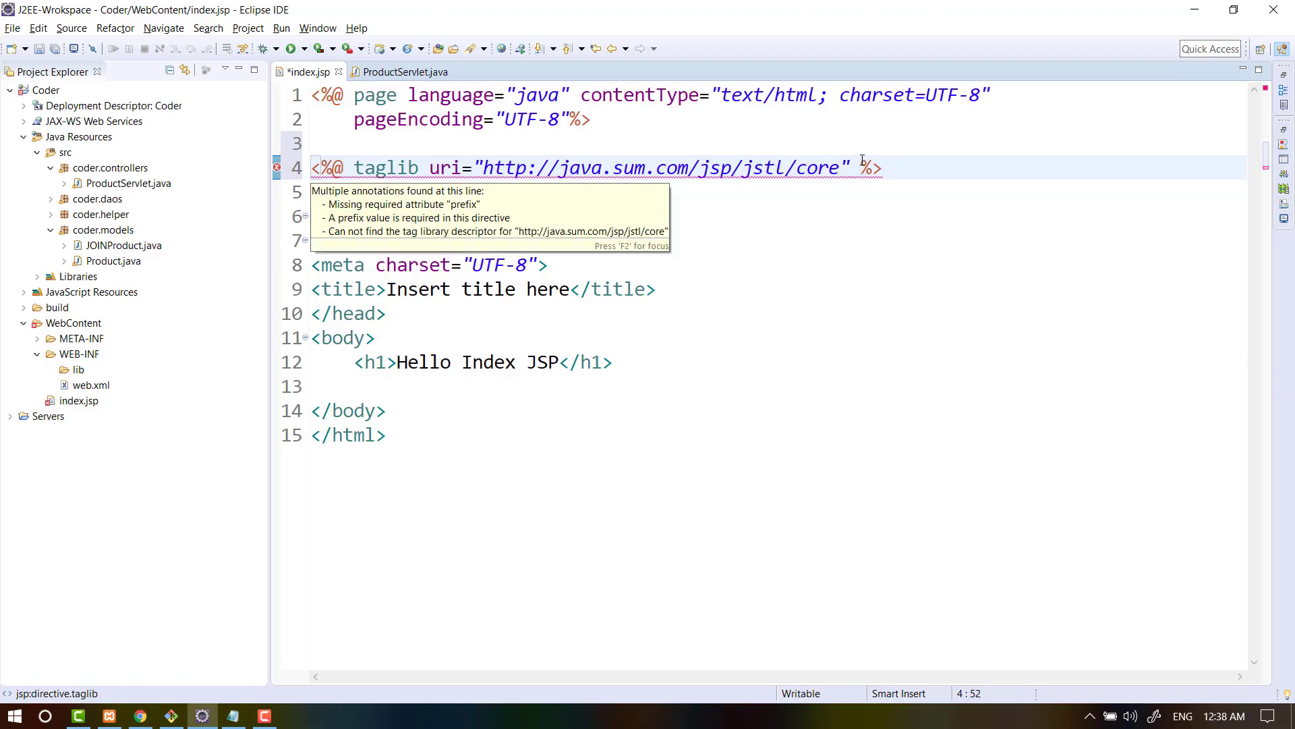
pyautogui.write('prefix="c"')
pyautogui.hotkey('ctrl', 's')
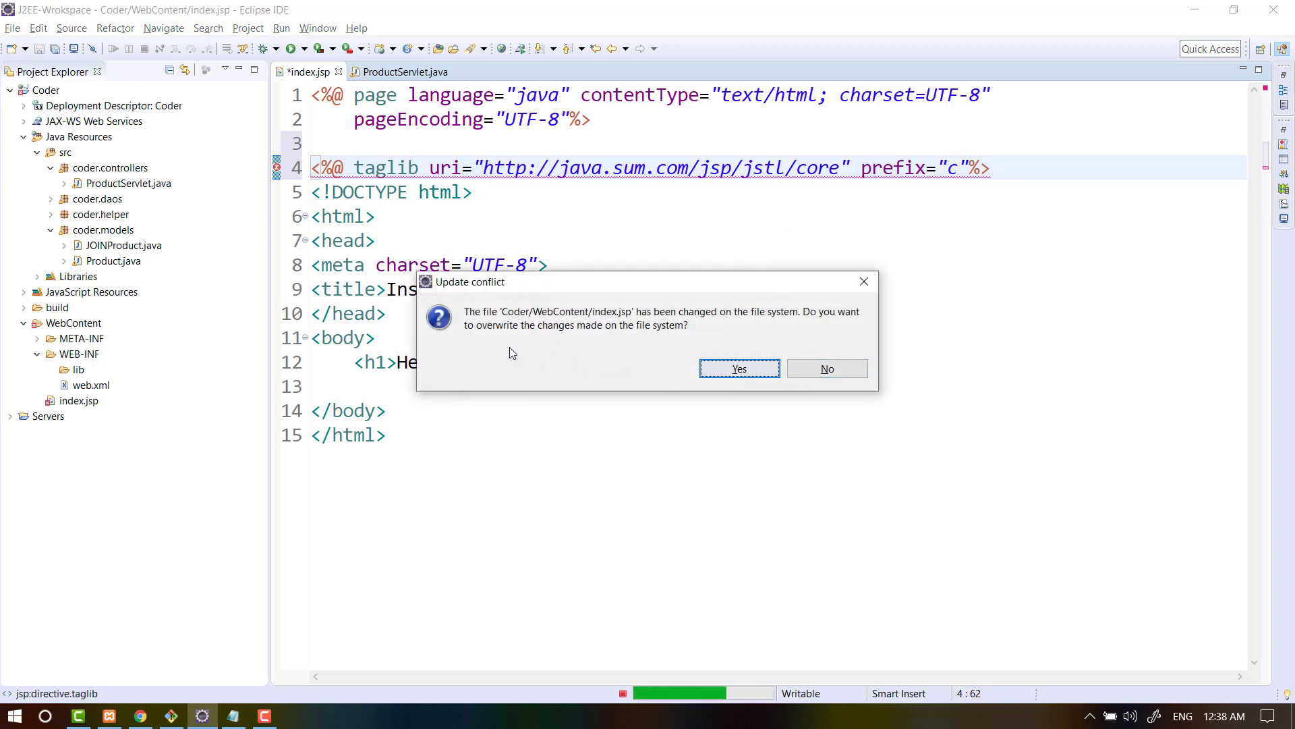
pyautogui.click(740, 370)
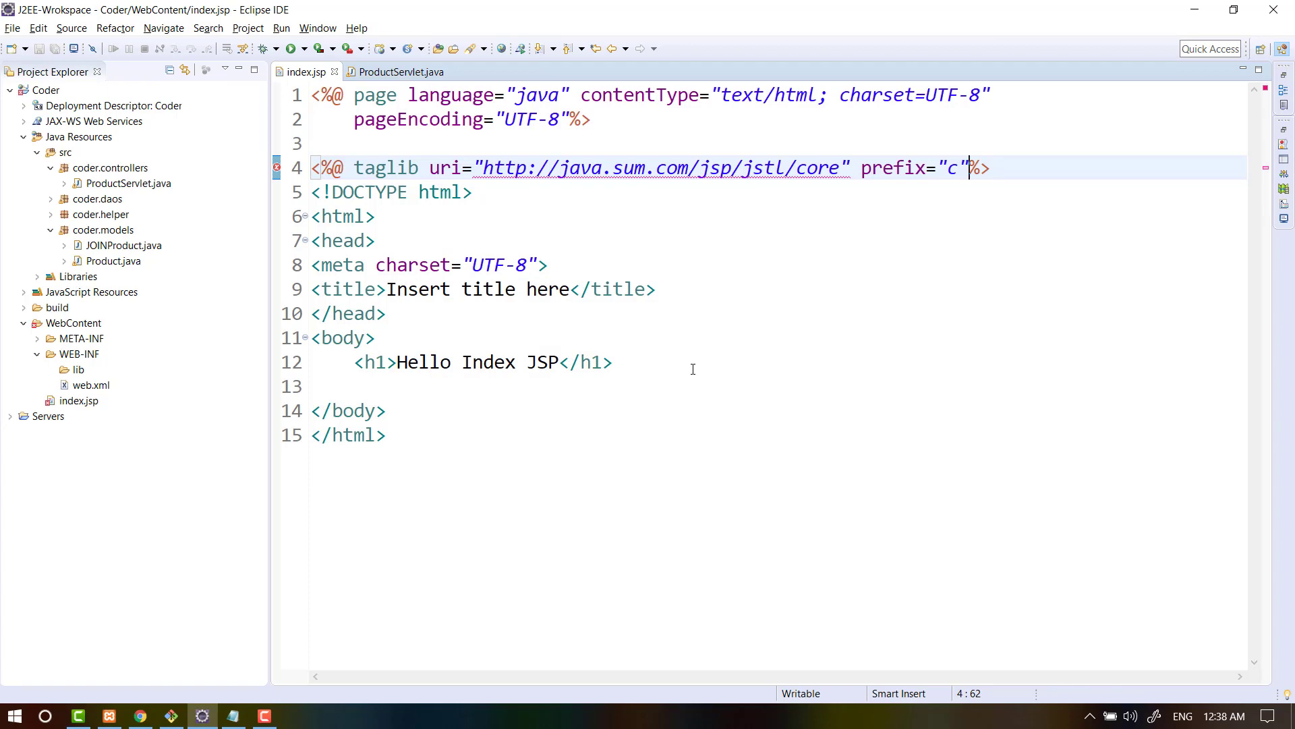
pyautogui.press('Return')
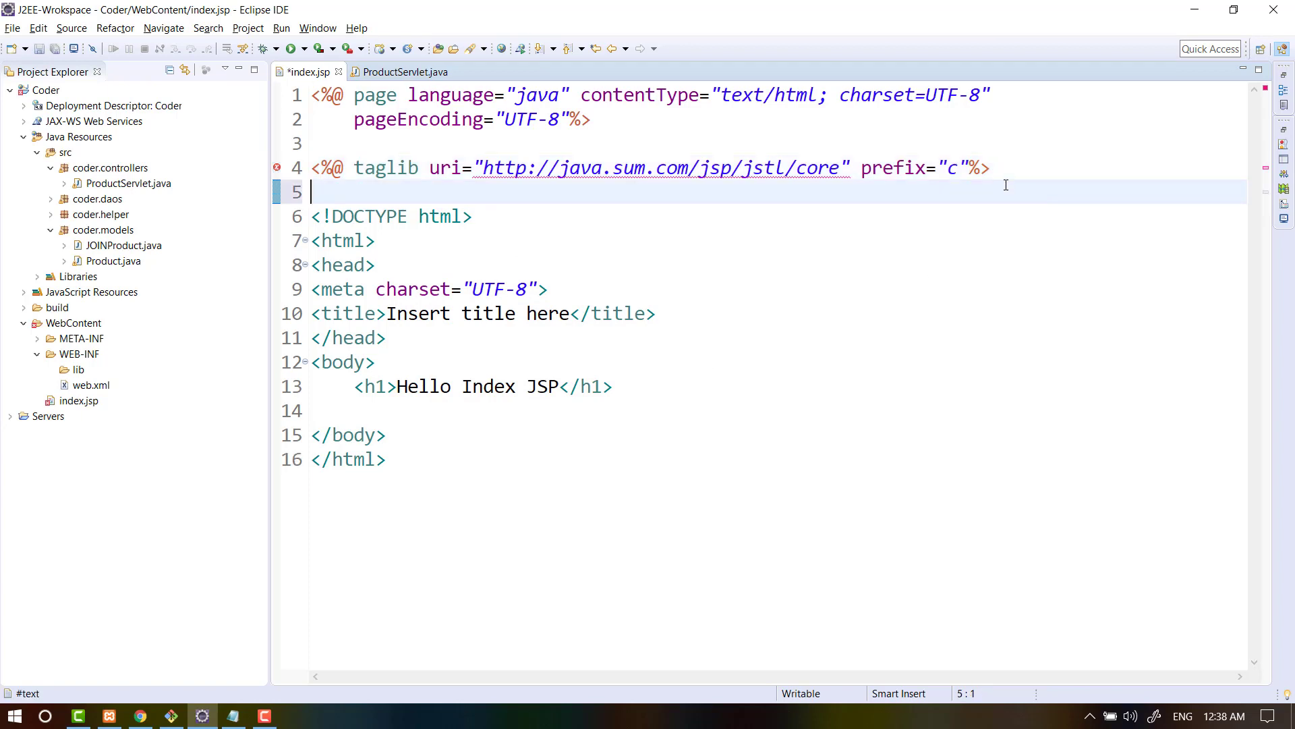
pyautogui.moveTo(589, 168)
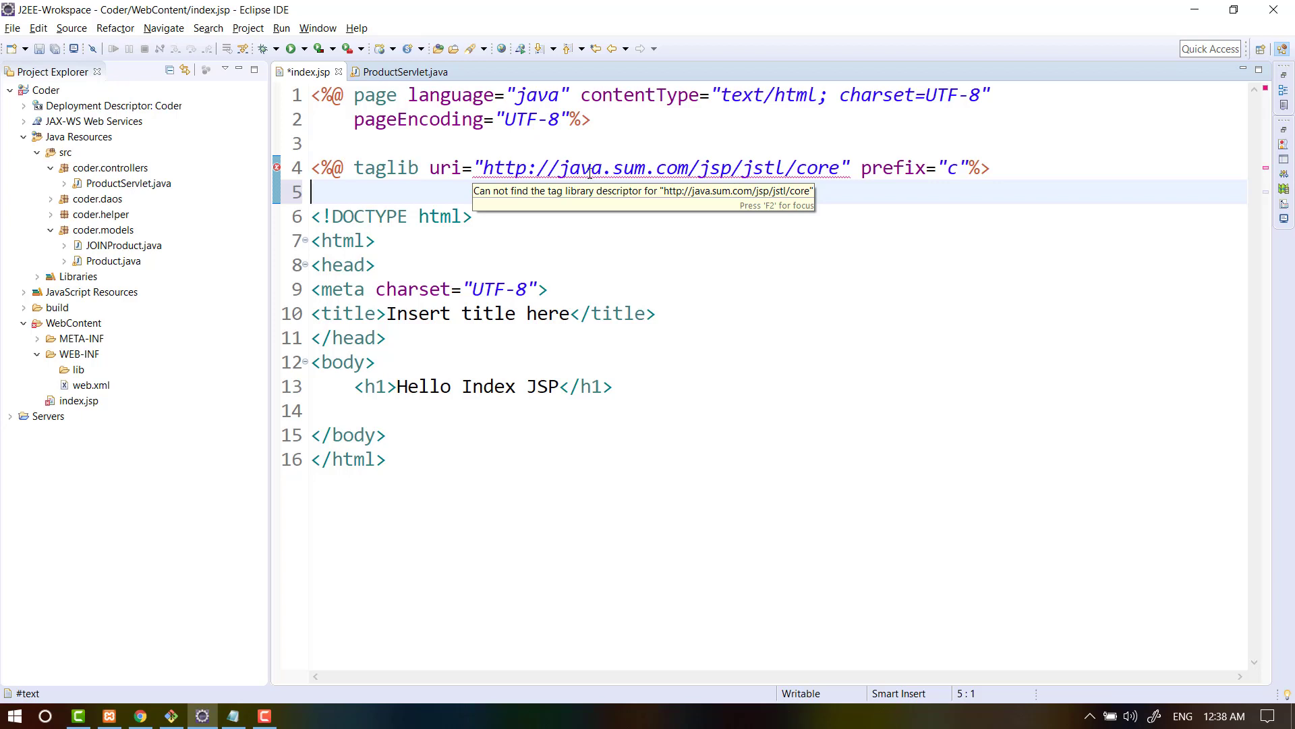
# Change java.sum.com to java.sun.com in the uri and save index.jsp.
pyautogui.hotkey('alt', 'Tab')
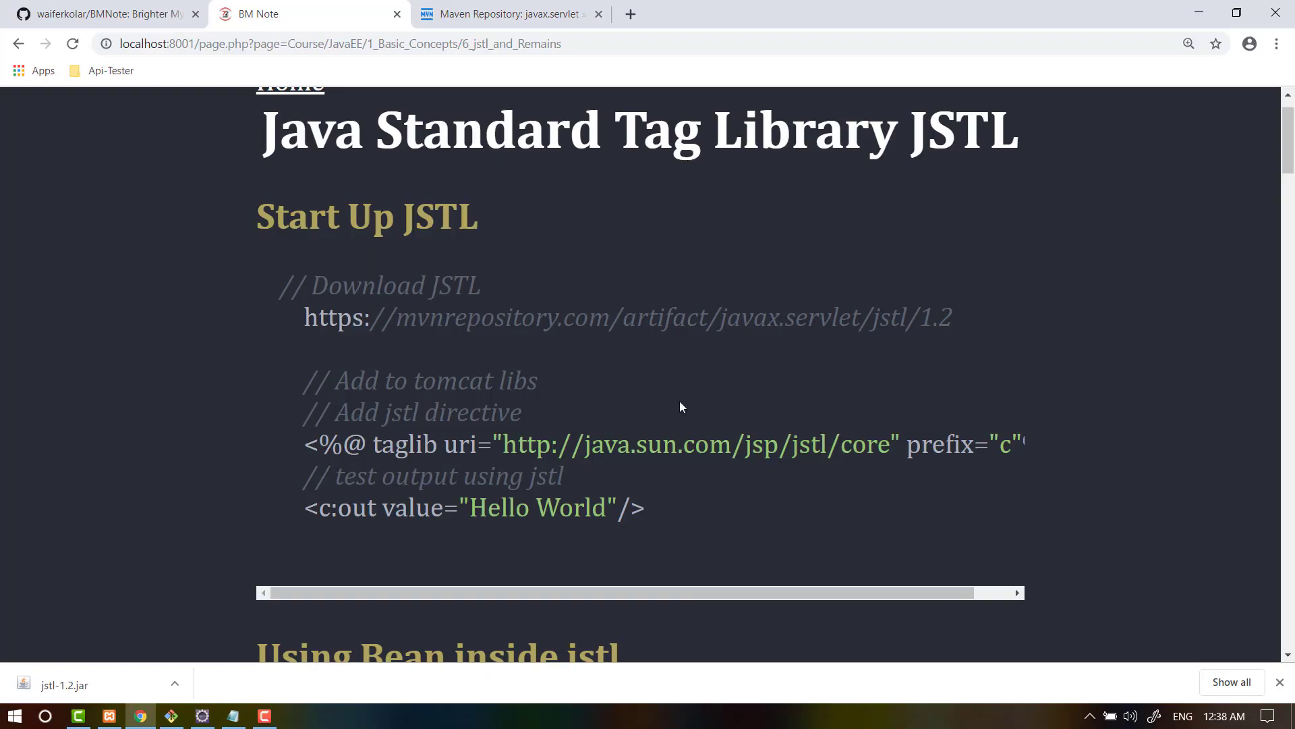
pyautogui.hotkey('alt', 'Tab')
pyautogui.click(649, 168)
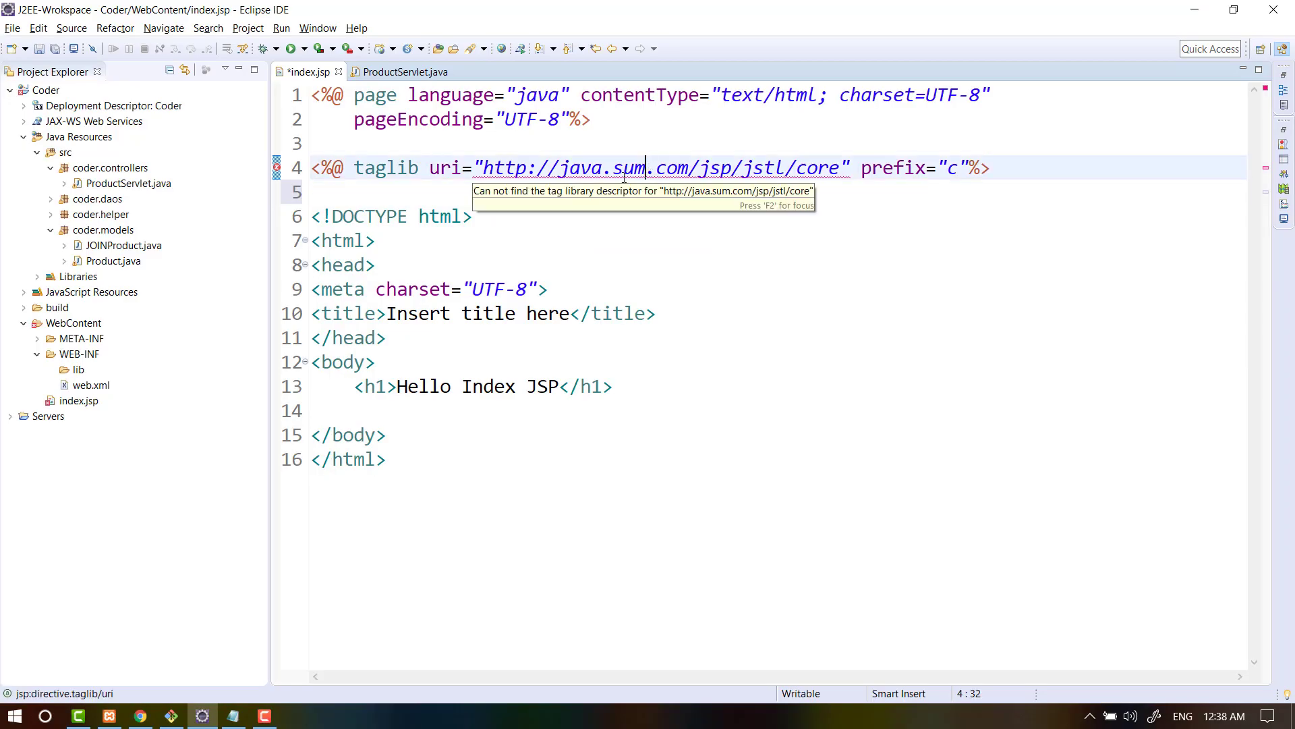
pyautogui.press('BackSpace')
pyautogui.write('n')
pyautogui.hotkey('ctrl', 's')
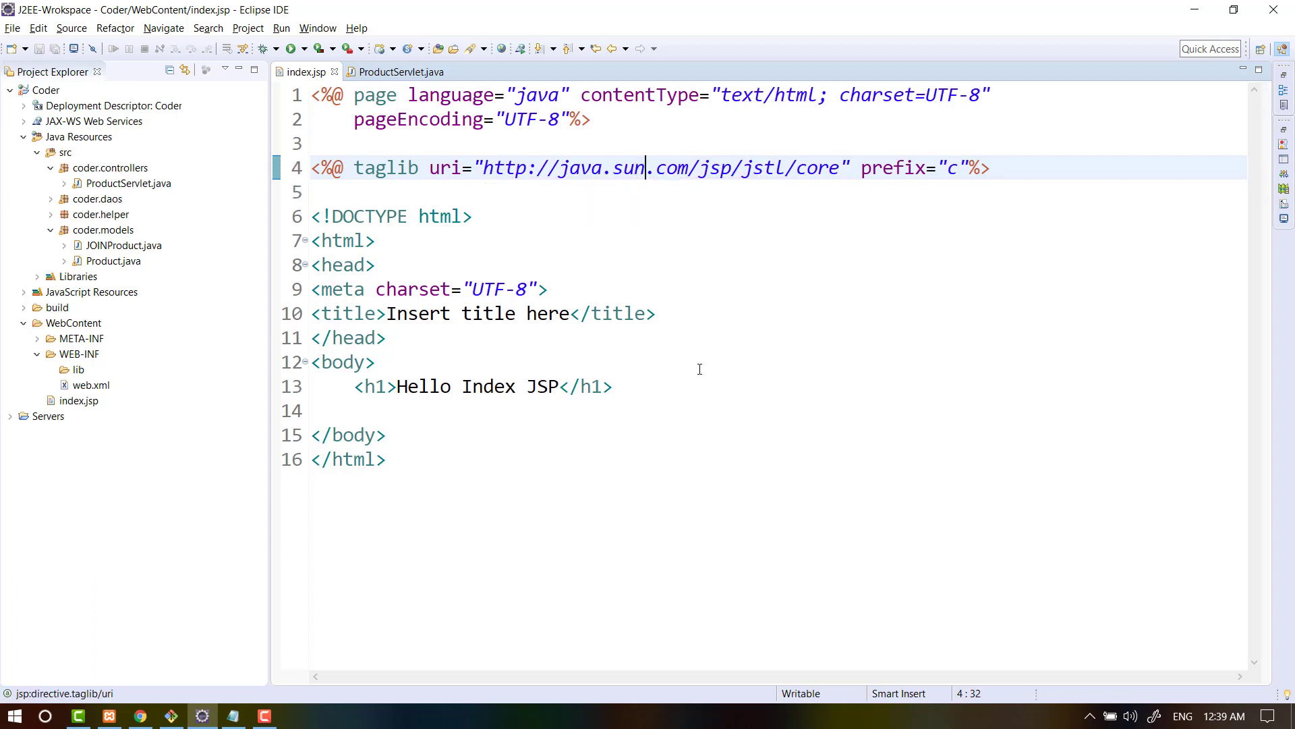
pyautogui.click(933, 196)
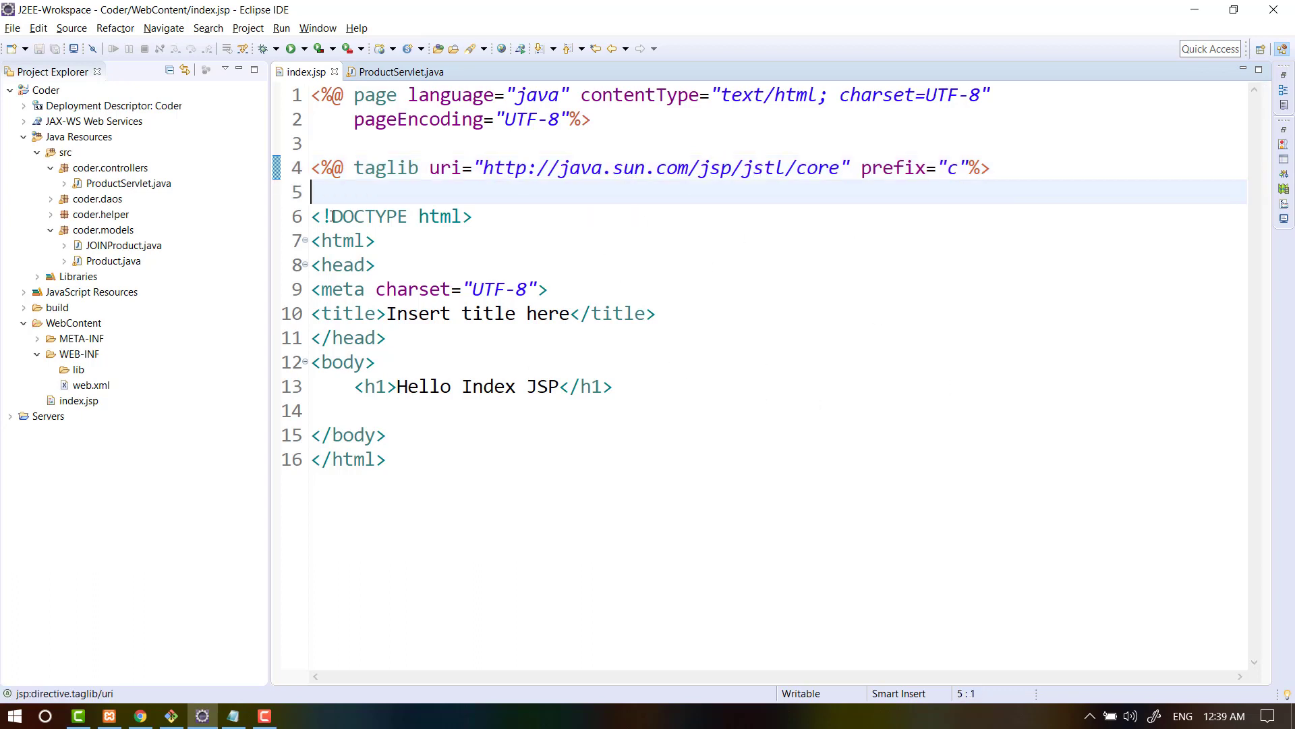
pyautogui.hotkey('alt', 'Tab')
pyautogui.scroll(-5, 554, 332)
pyautogui.scroll(-5, 553, 332)
pyautogui.scroll(-4, 553, 332)
pyautogui.scroll(5, 566, 314)
pyautogui.scroll(5, 558, 325)
pyautogui.hotkey('alt', 'Tab')
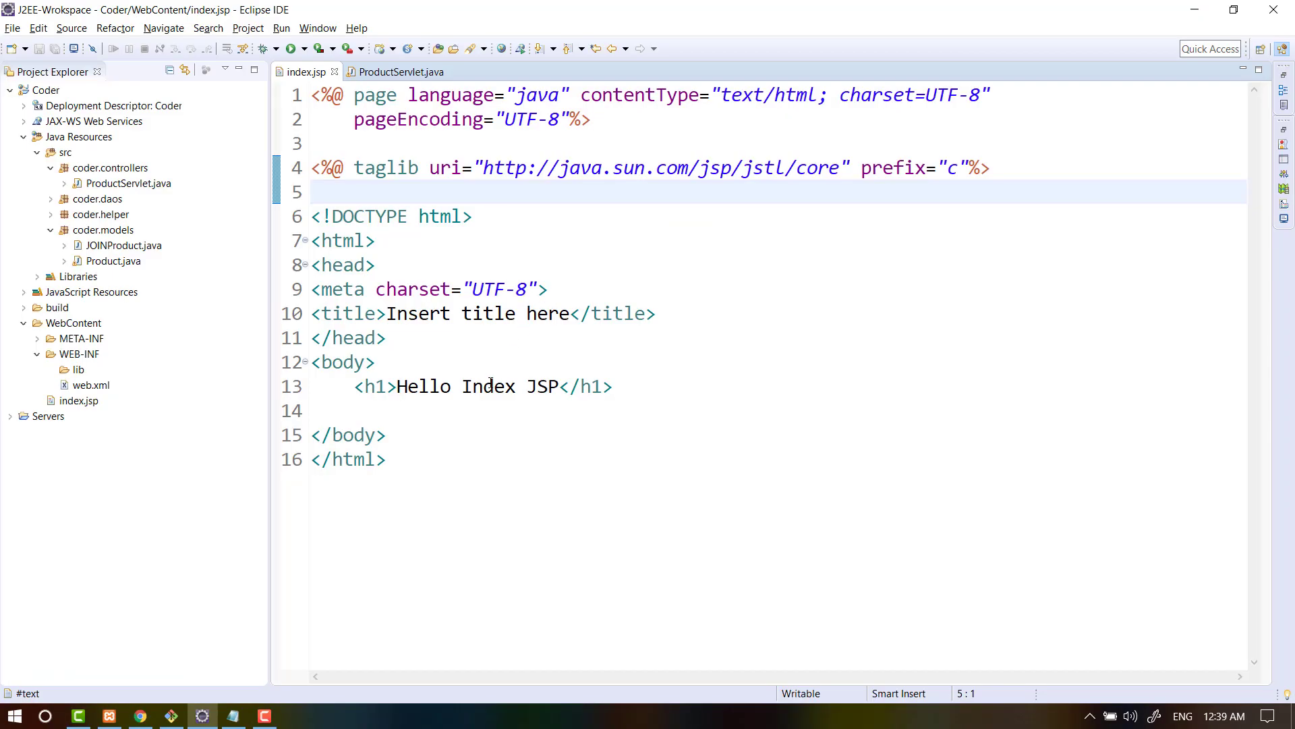
# Swap the 'Hello Index JSP' h1 for <c:out value="Hello World"></c:out> and save index.jsp.
pyautogui.click(670, 391)
pyautogui.hotkey('shift', 'Home')
pyautogui.write('<')
pyautogui.press('Return')
pyautogui.press('BackSpace')
pyautogui.press('BackSpace')
pyautogui.press('Return')
pyautogui.write('<c:')
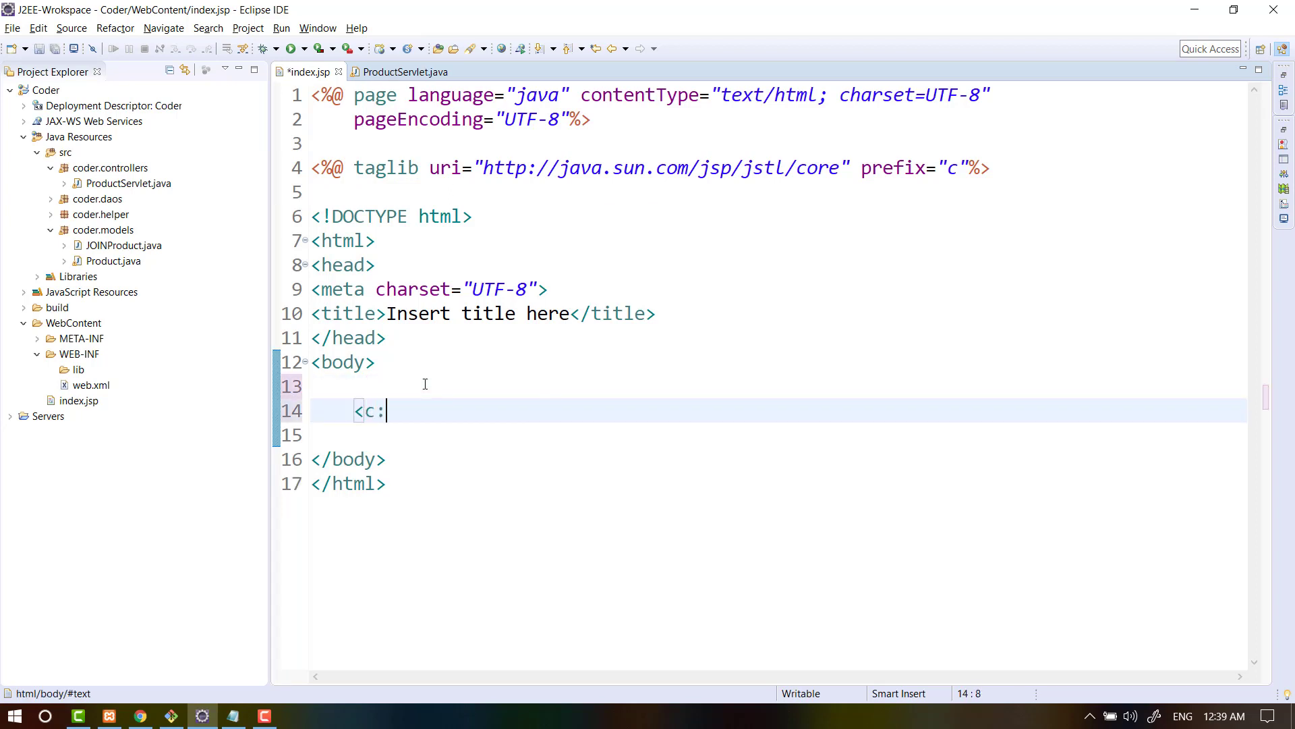
pyautogui.write('ou')
pyautogui.press('Return')
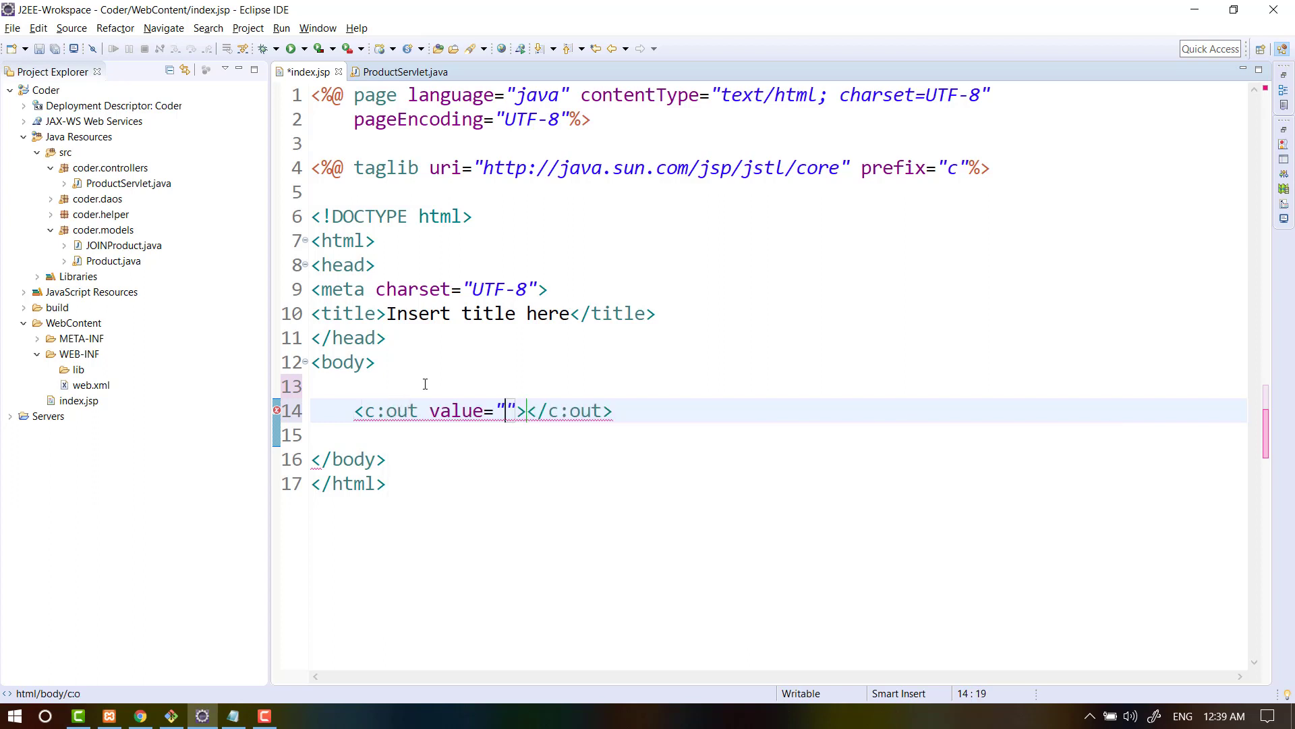
pyautogui.write('Hello World')
pyautogui.hotkey('ctrl', 's')
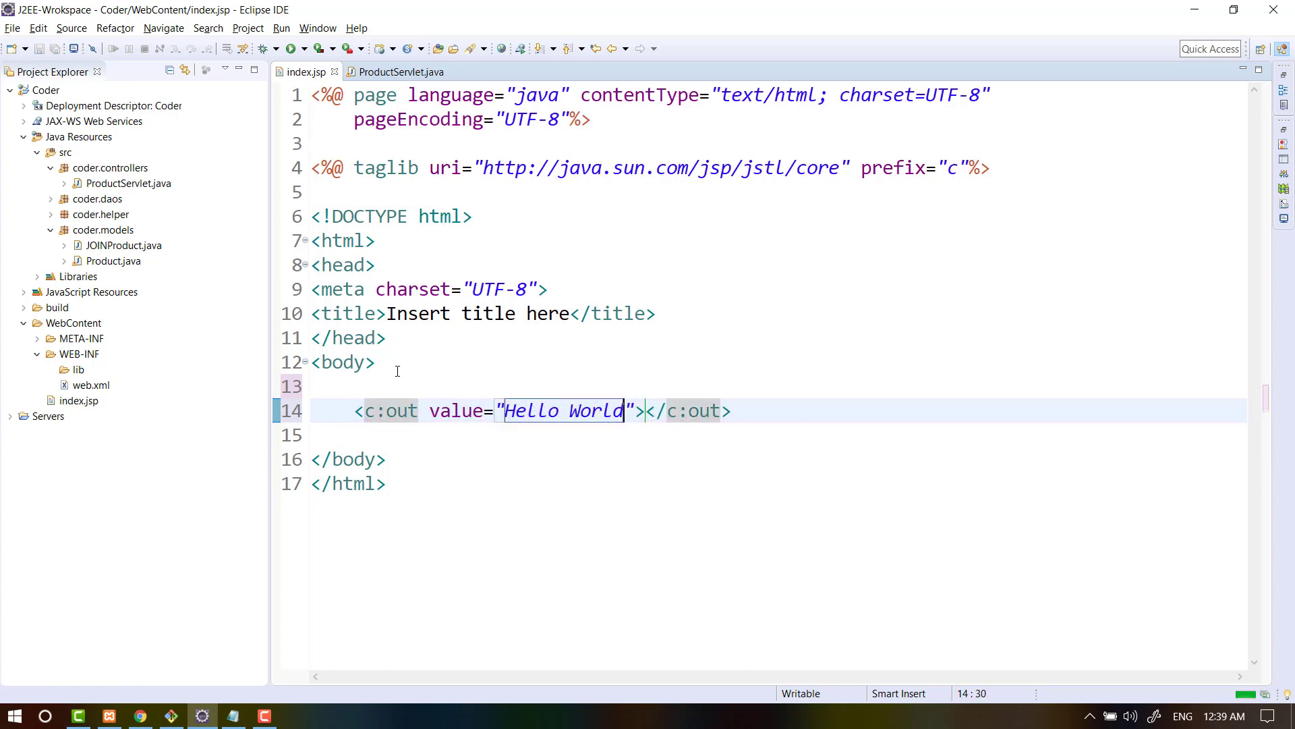
# Run Coder on the Tomcat server, showing Hello World at localhost:8080, then return to index.jsp.
pyautogui.rightClick(85, 402)
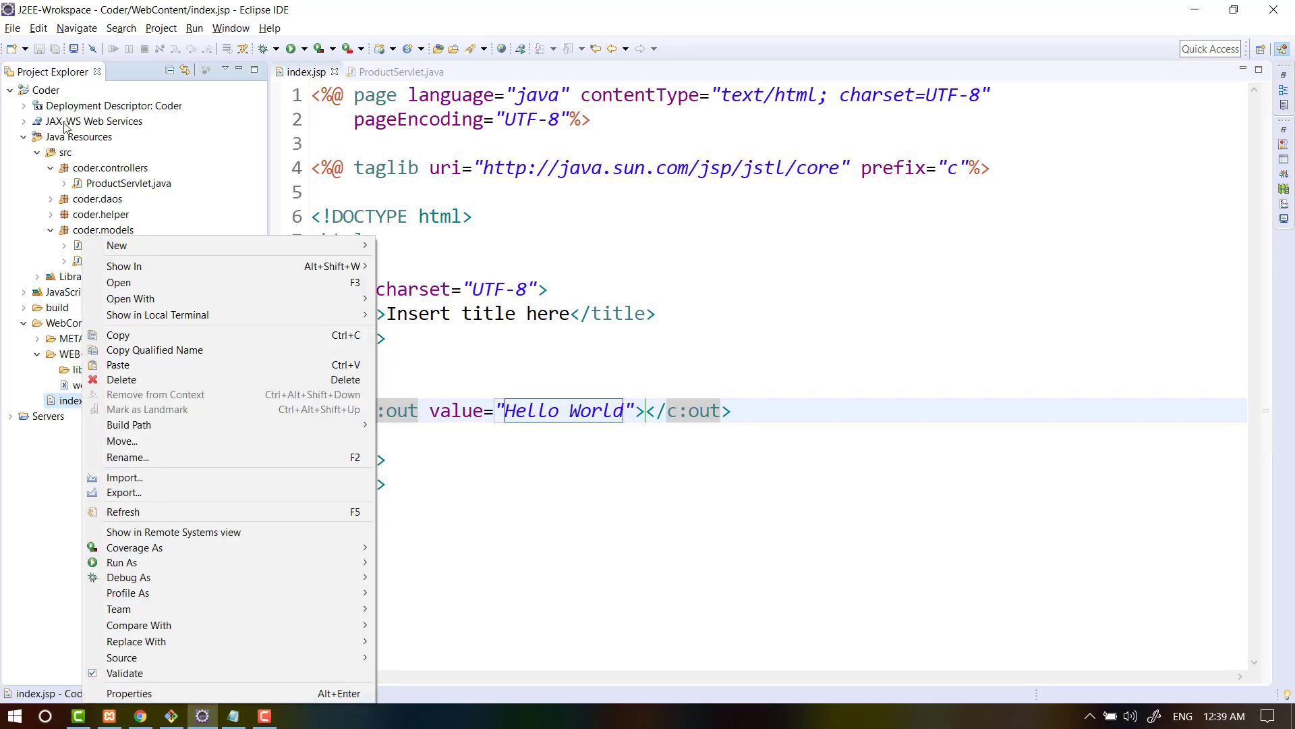
pyautogui.click(47, 94)
pyautogui.click(291, 49)
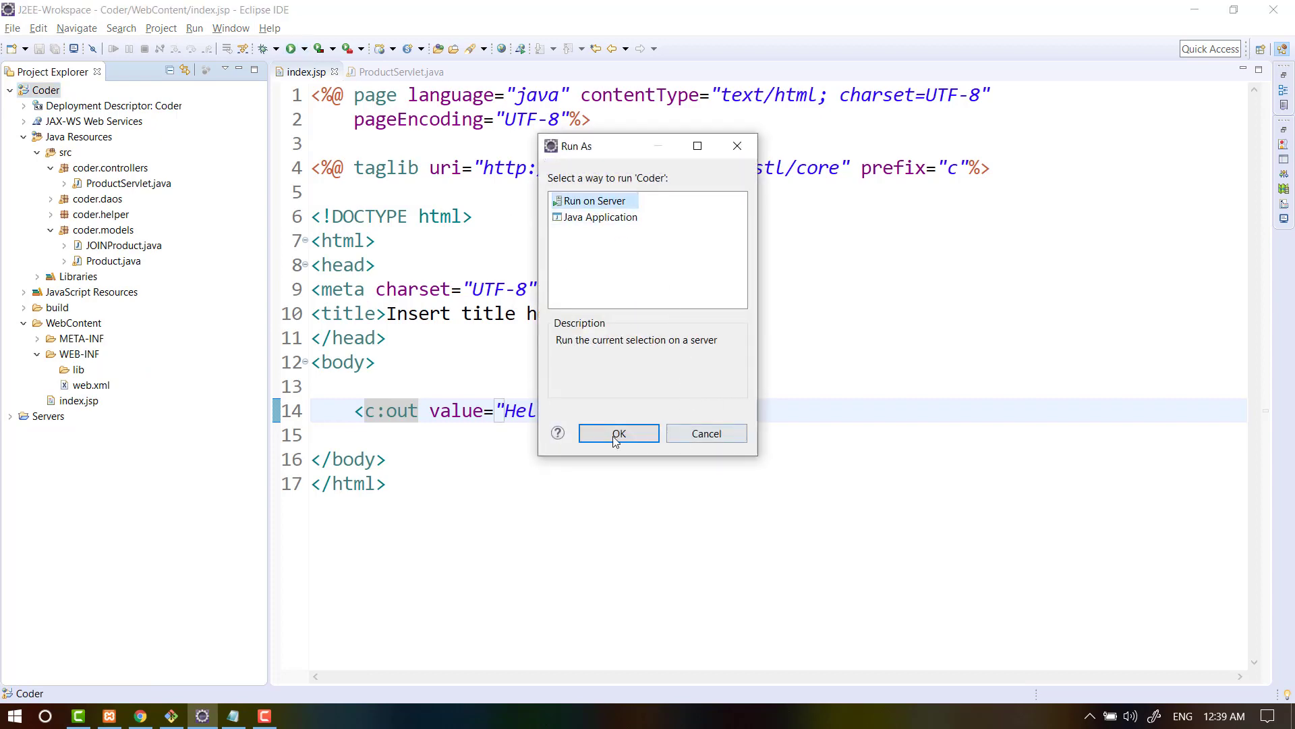
pyautogui.click(618, 434)
pyautogui.click(739, 494)
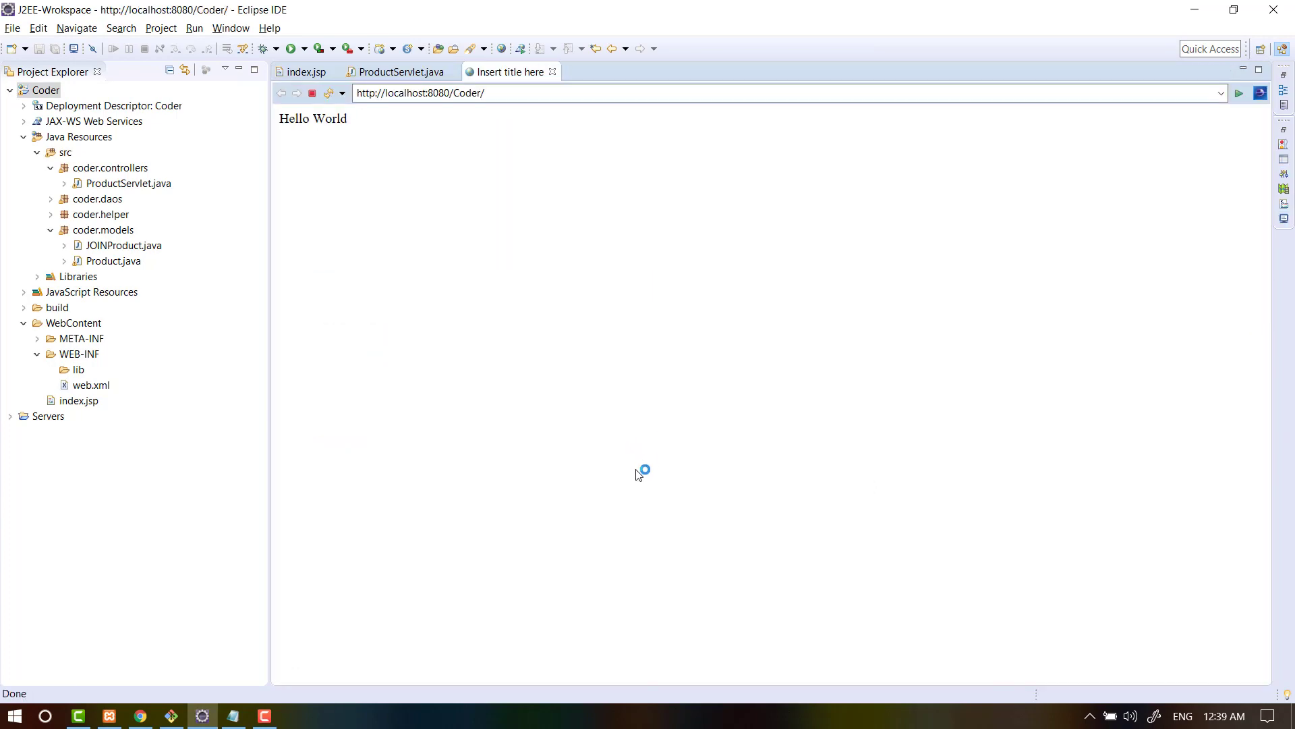
pyautogui.keyDown('ctrl'); pyautogui.scroll(1, 594, 252); pyautogui.keyUp('ctrl')
pyautogui.keyDown('ctrl'); pyautogui.scroll(1, 589, 253); pyautogui.keyUp('ctrl')
pyautogui.keyDown('ctrl'); pyautogui.scroll(1, 557, 246); pyautogui.keyUp('ctrl')
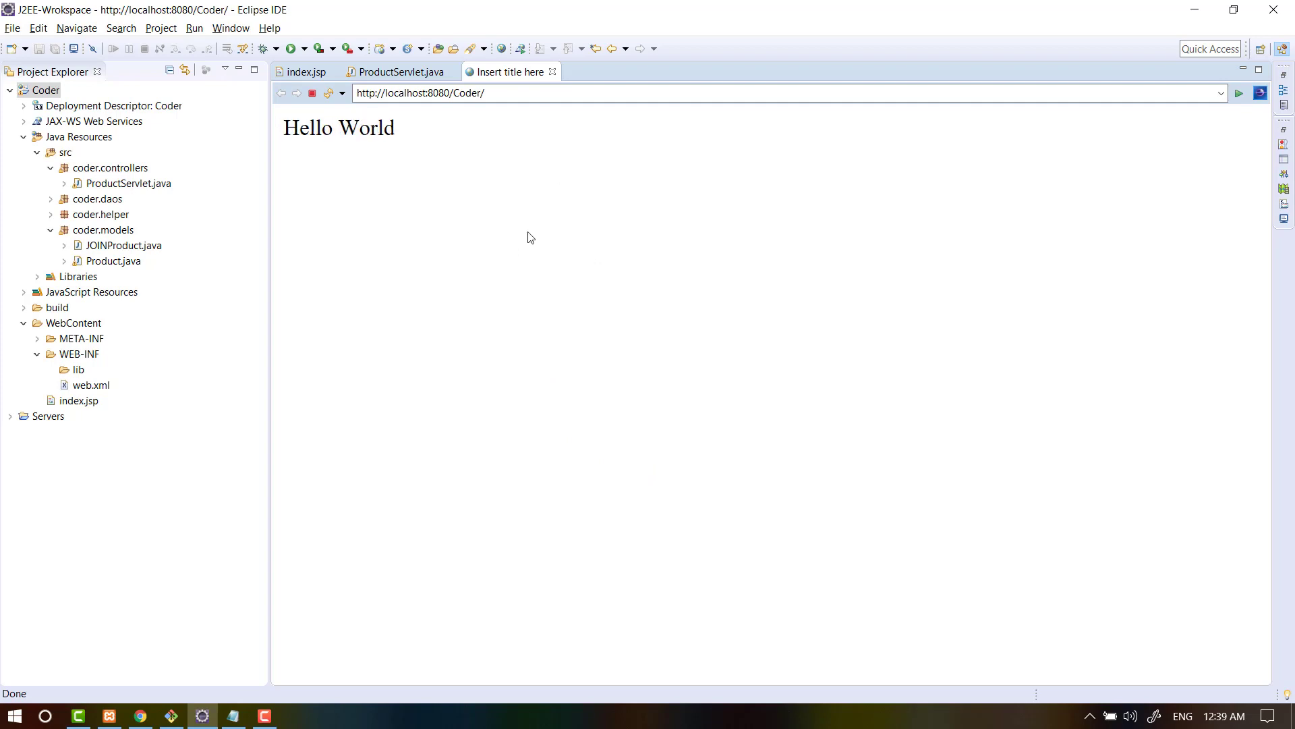
pyautogui.click(309, 73)
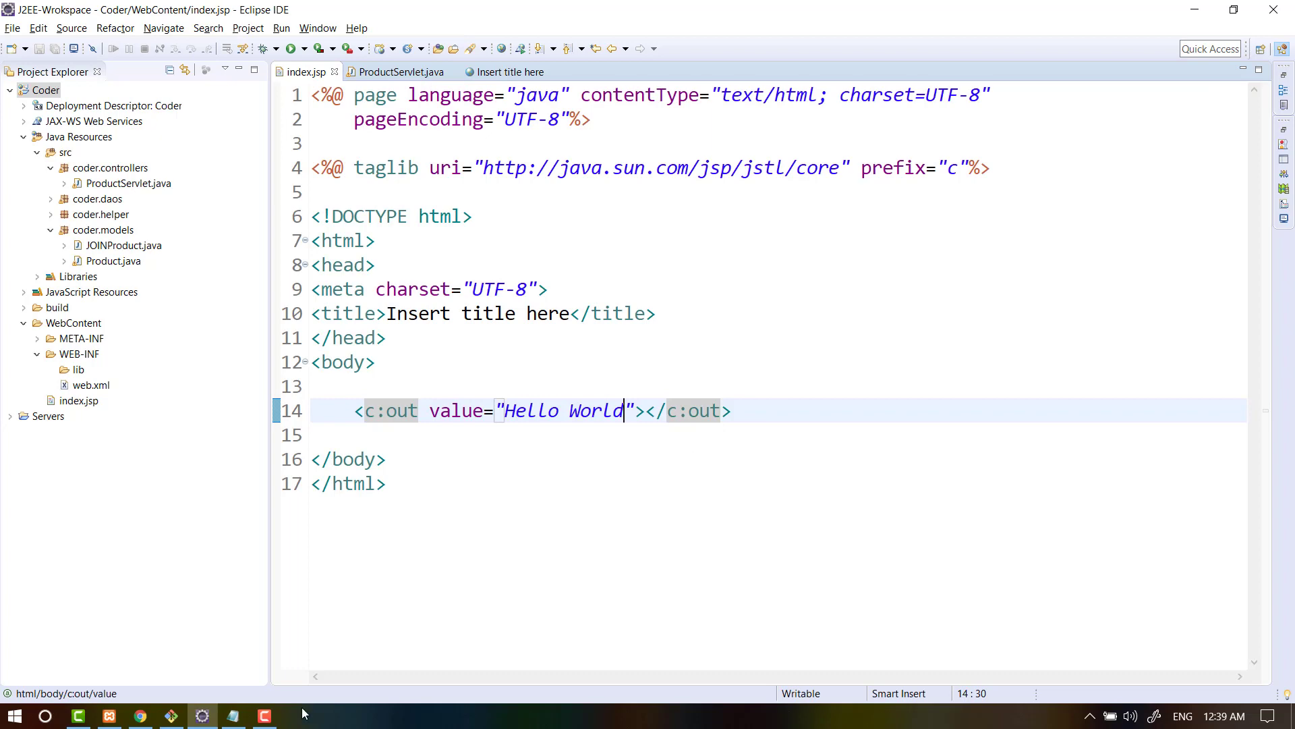
pyautogui.click(267, 716)
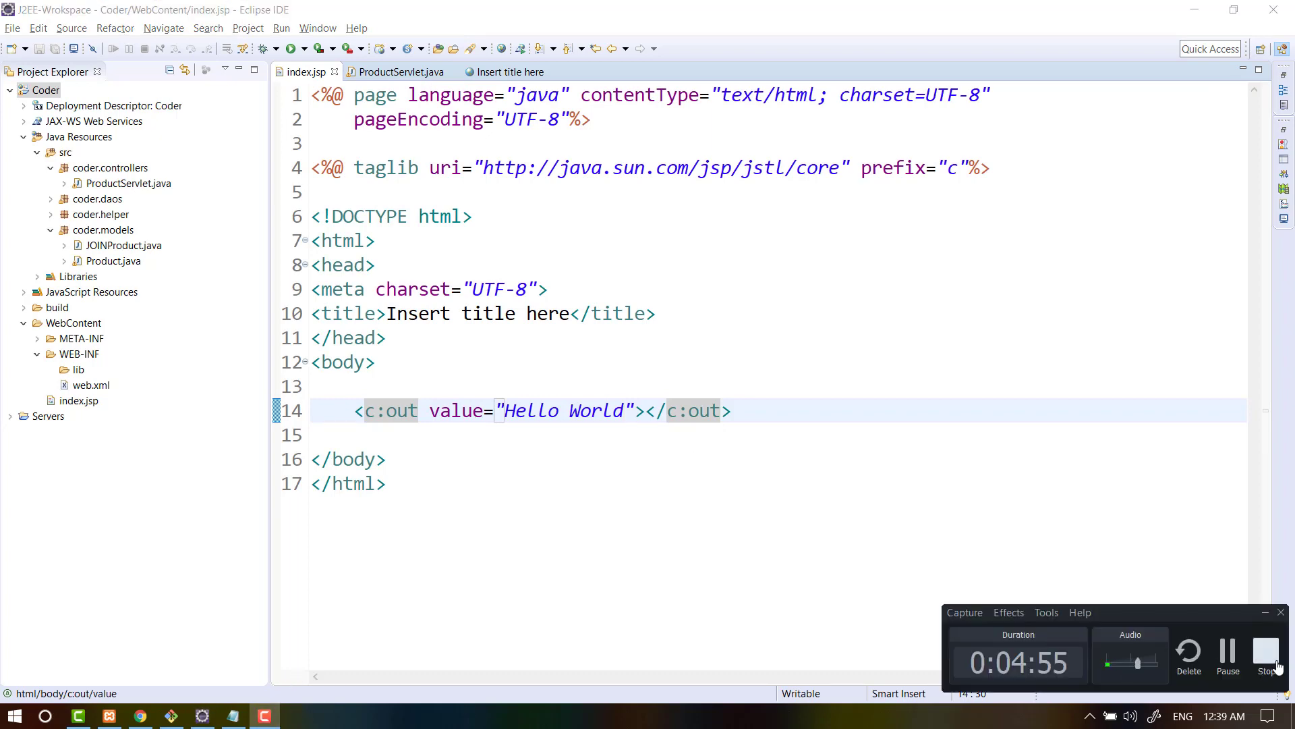